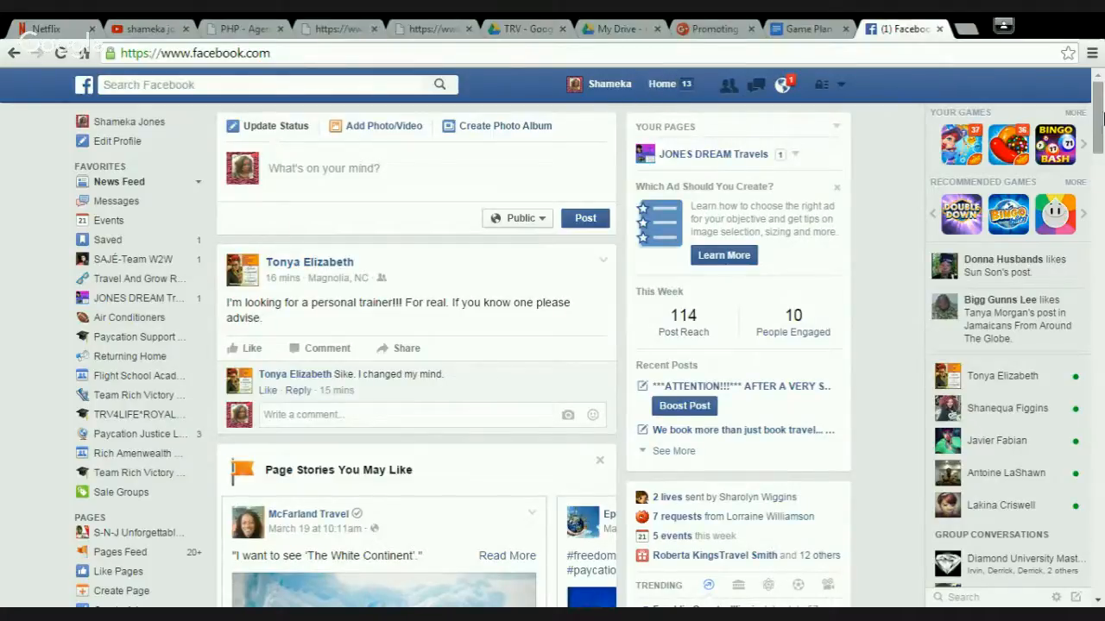
Start creating a new page of the type Company, Organization or Institution.
scroll(1098, 117, "down", 2)
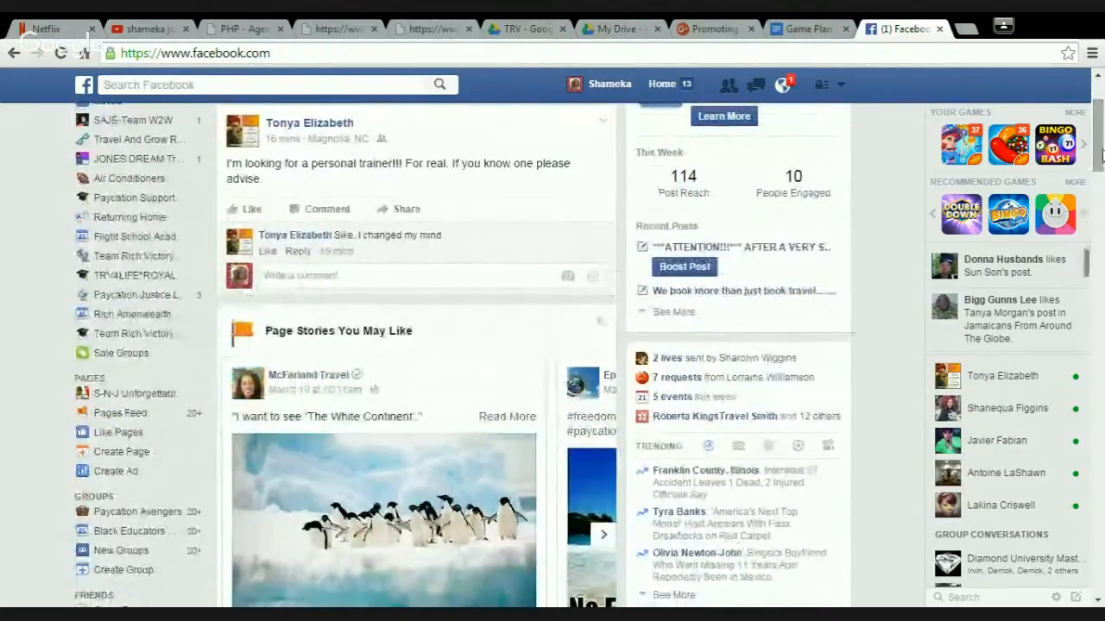
left_click_drag(1101, 157, 1101, 134)
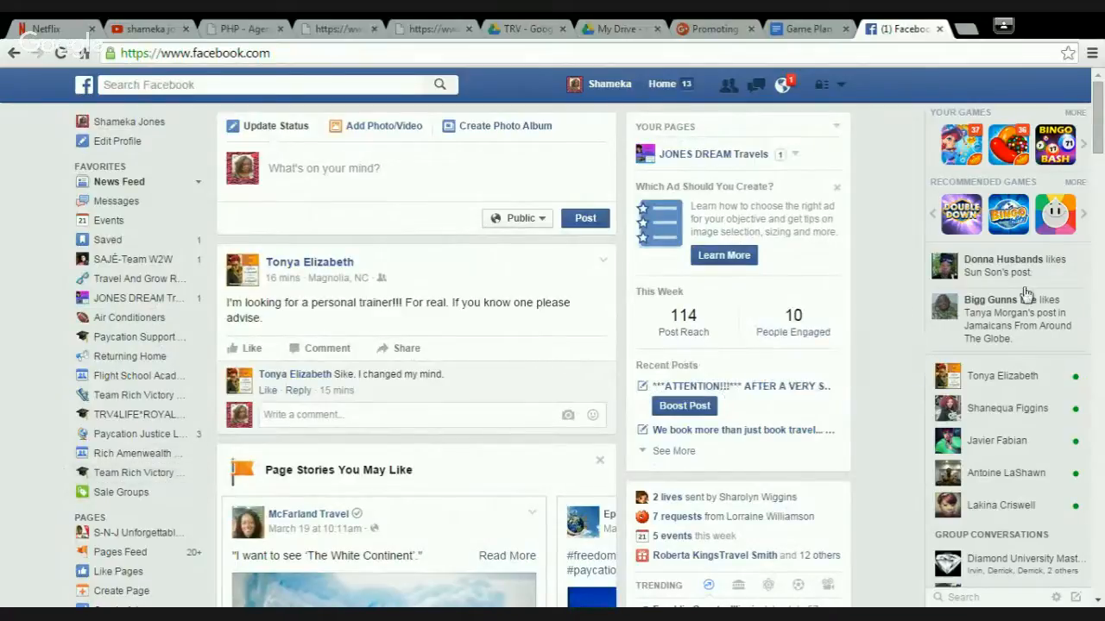
left_click_drag(1098, 147, 1098, 177)
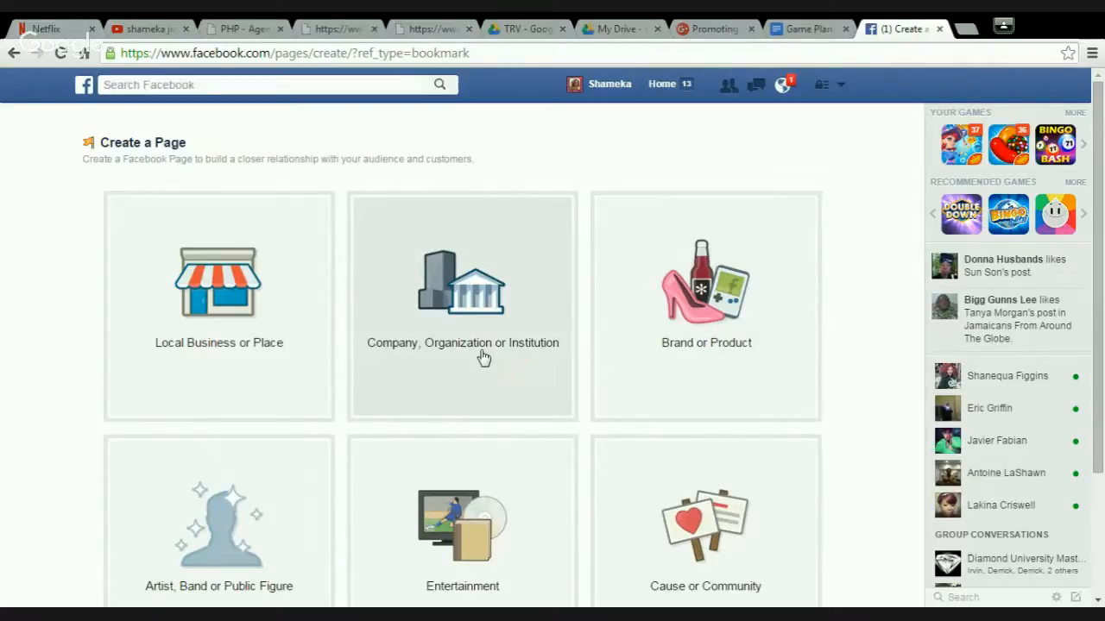
left_click(483, 358)
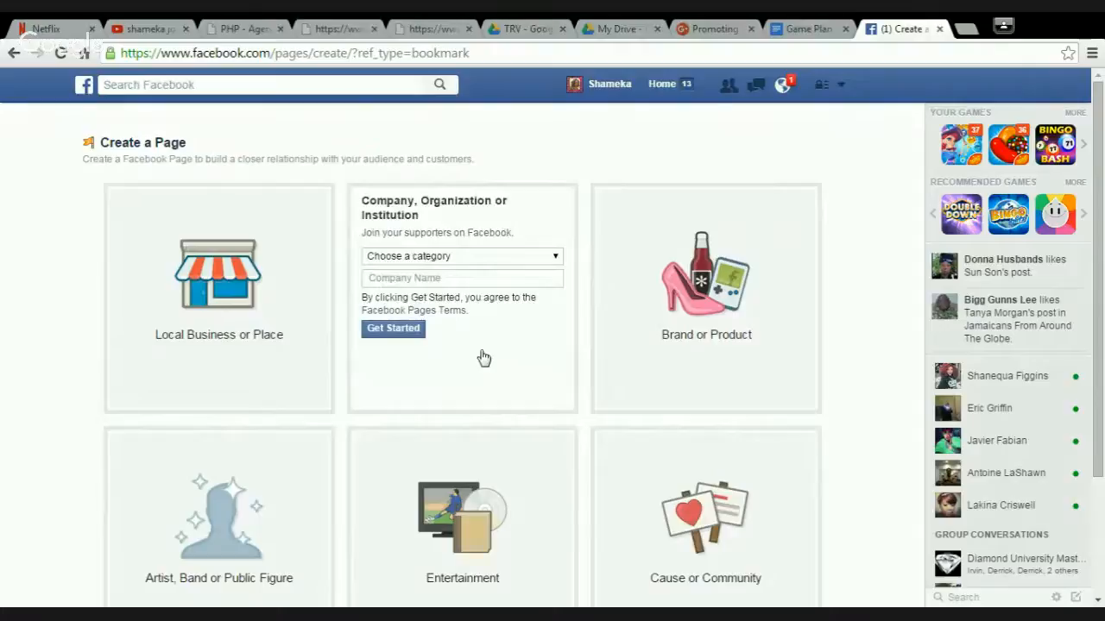
Set the page category to Travel/Leisure, name the company Fantasy Voyages, and create the page.
left_click(557, 259)
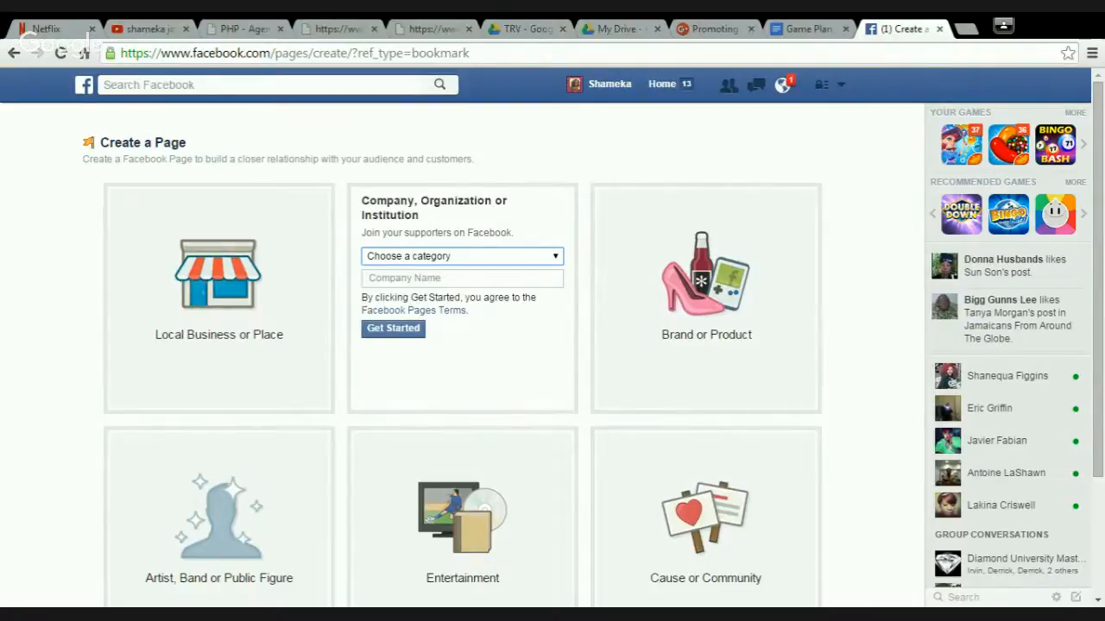
left_click(388, 481)
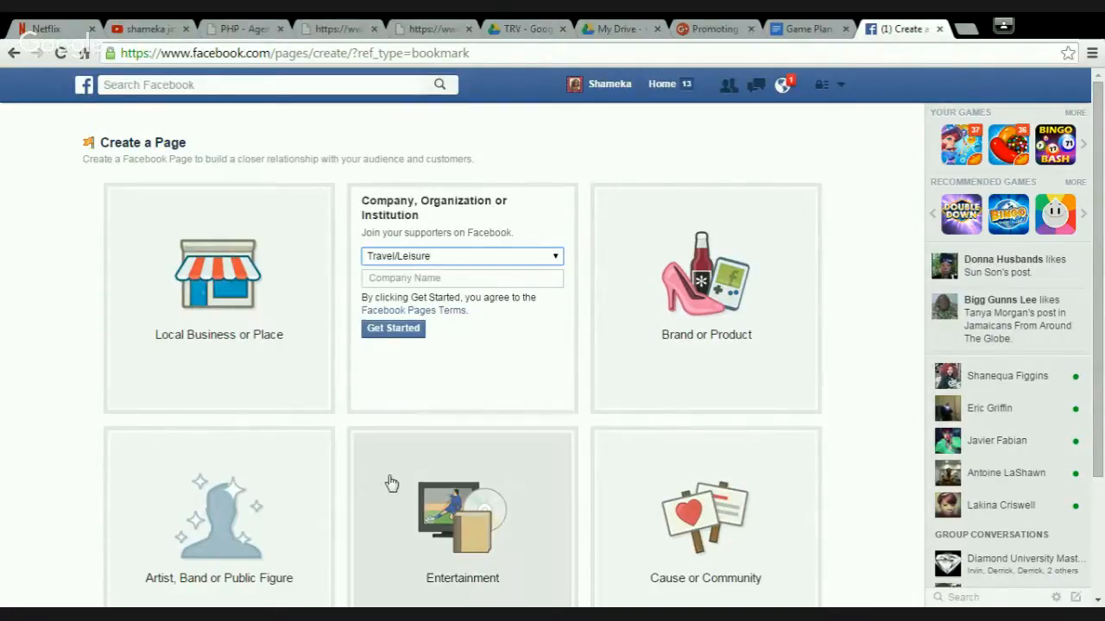
left_click(425, 277)
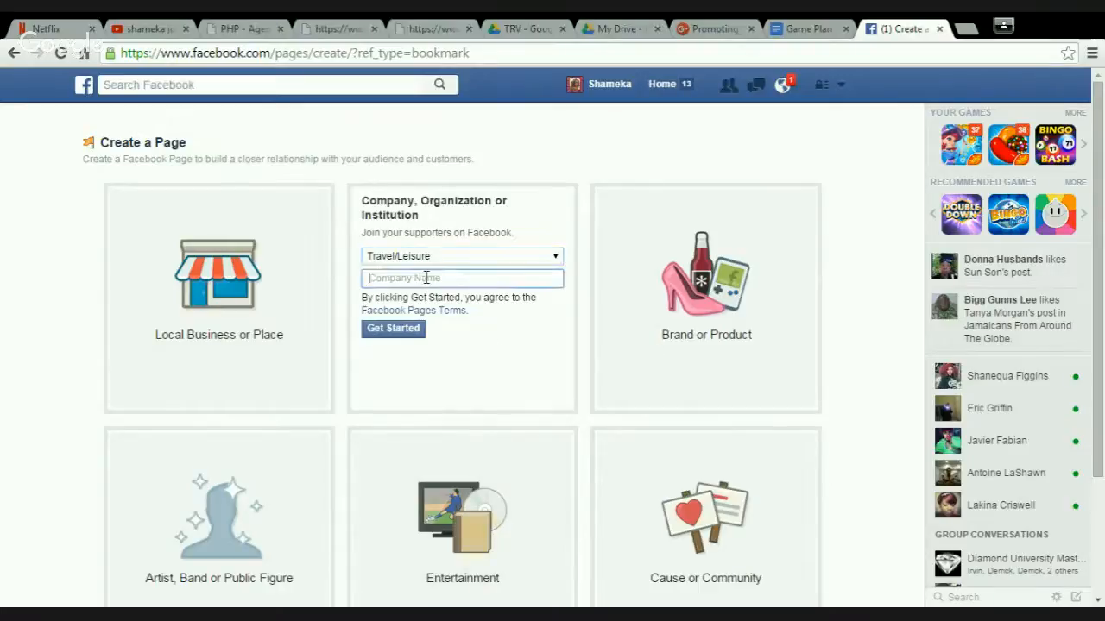
type("Fantasy Voyages")
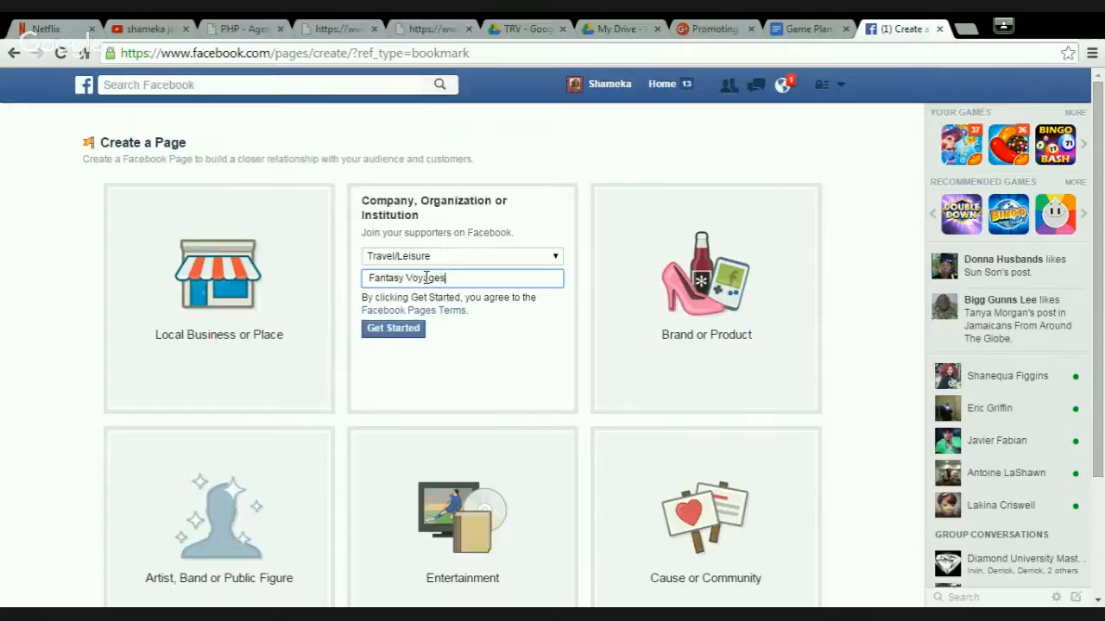
left_click(393, 329)
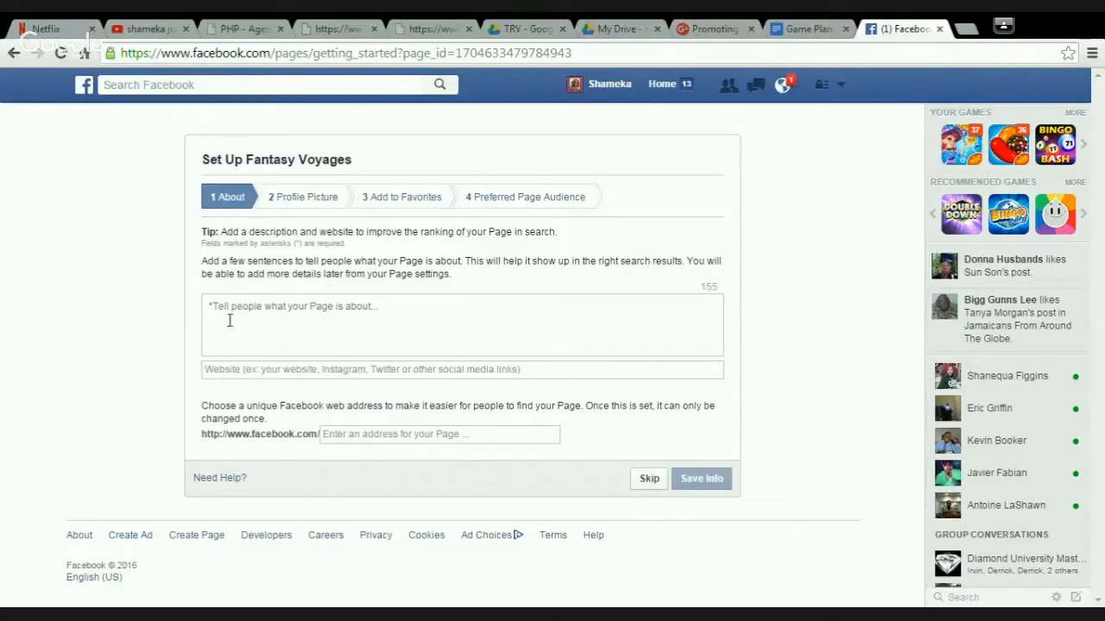
Begin the page description with "Here at Fantasy Voyages we help to make all of your travel fantasies come true".
left_click(280, 307)
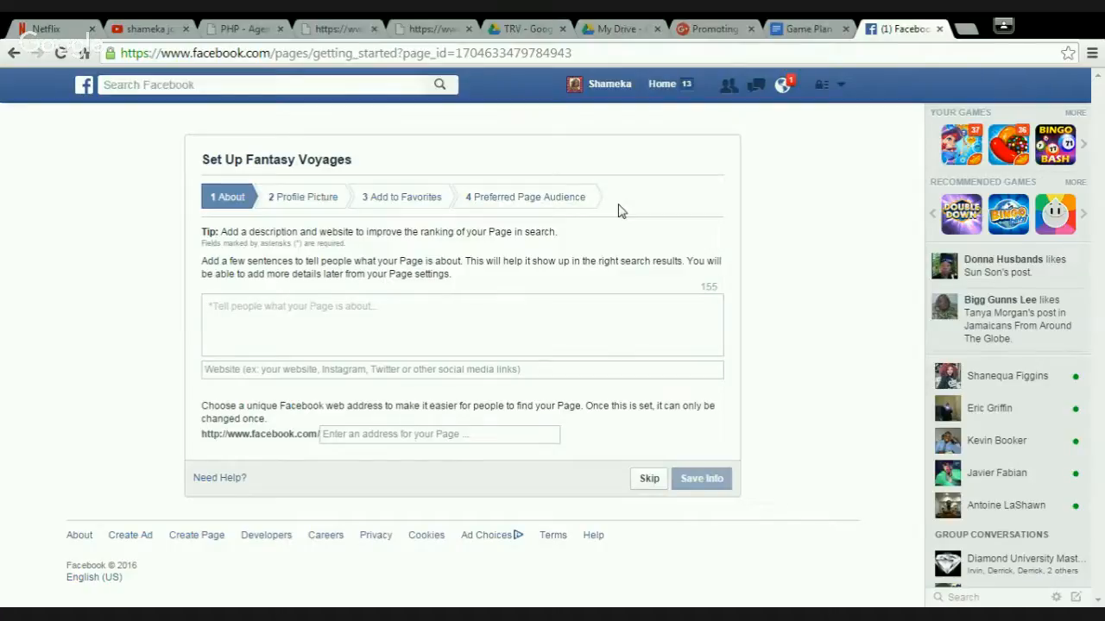
type("Here at ")
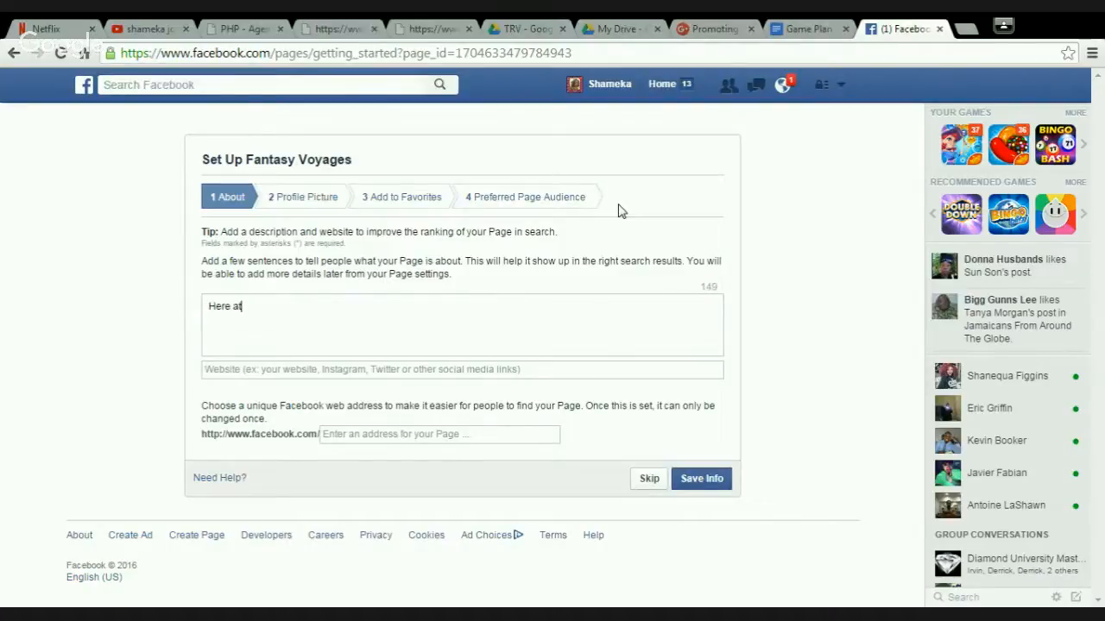
type("Fa")
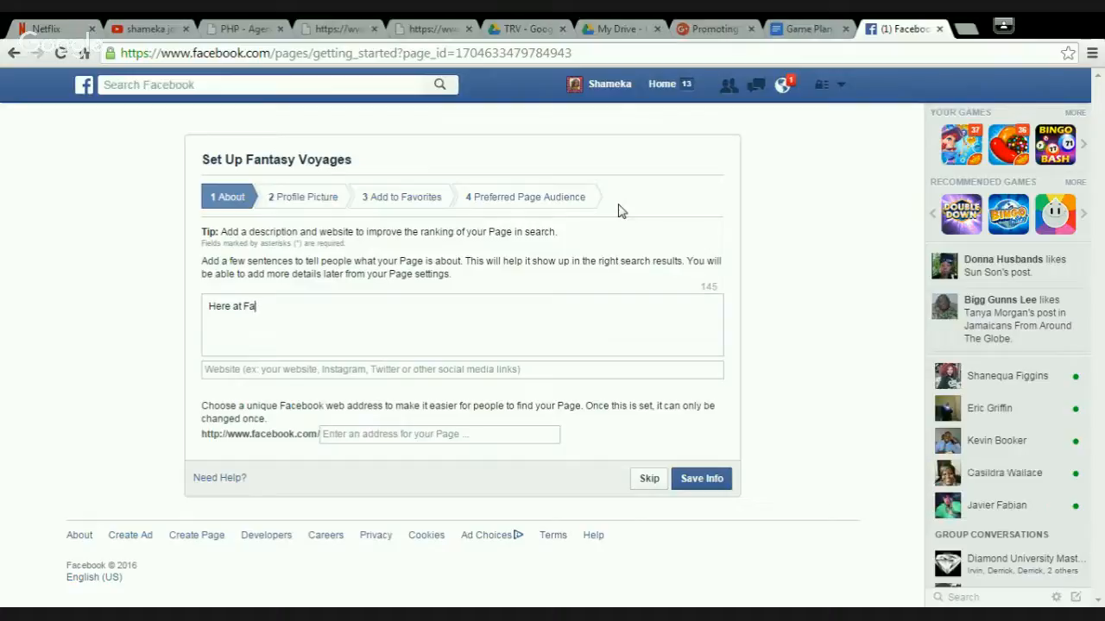
type("ntas")
type("Voyages we hel")
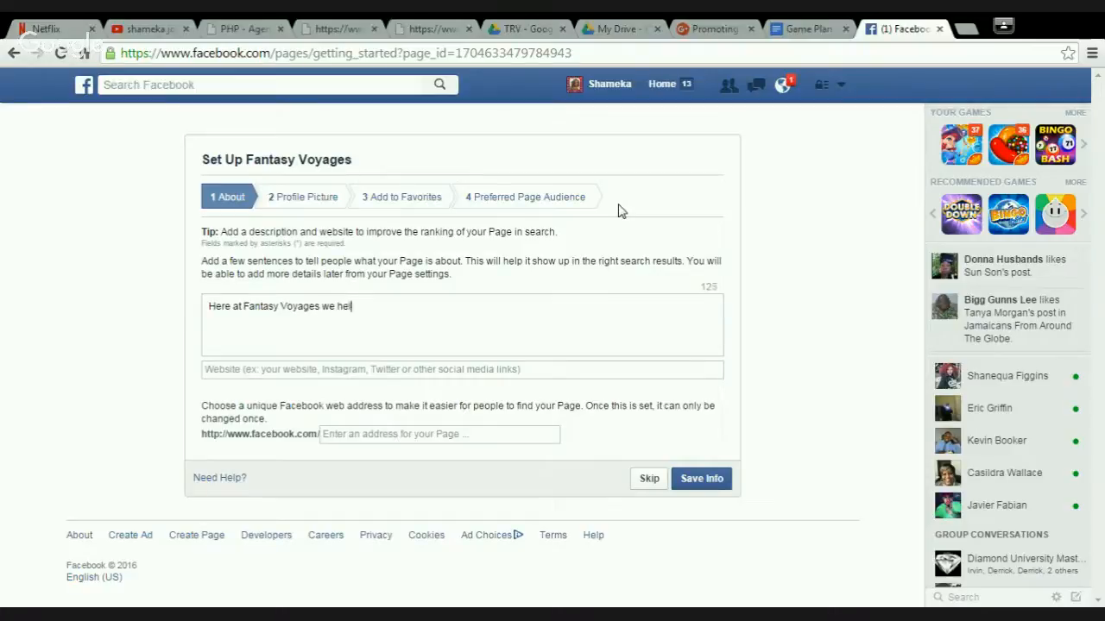
type("p to make and")
key("BackSpace")
key("BackSpace")
type("ll of your ")
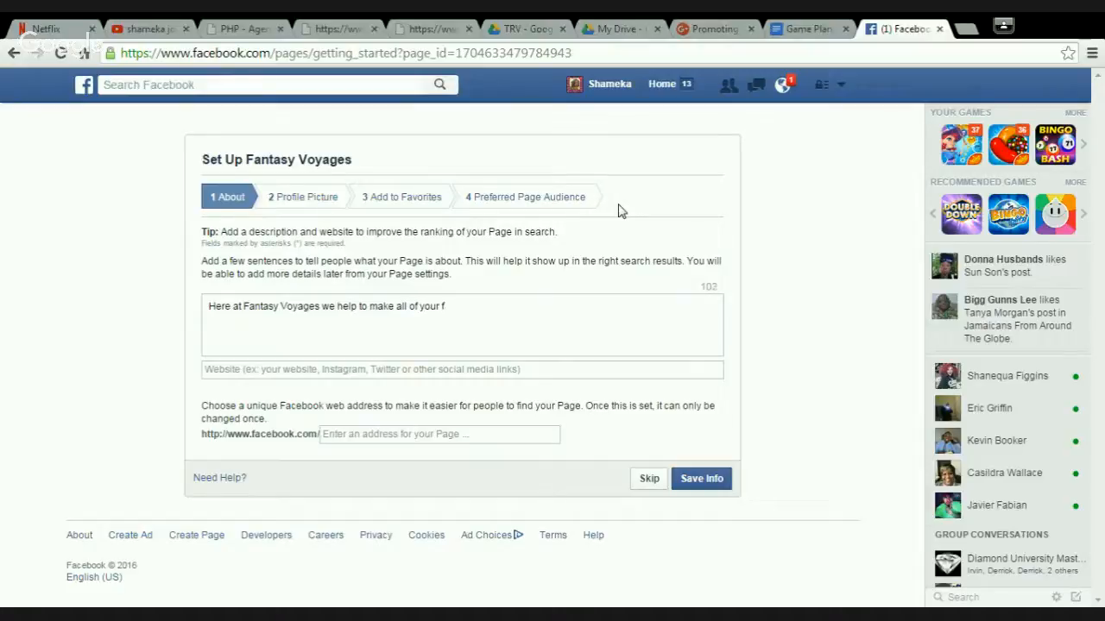
type("f")
key("BackSpace")
type("travel ")
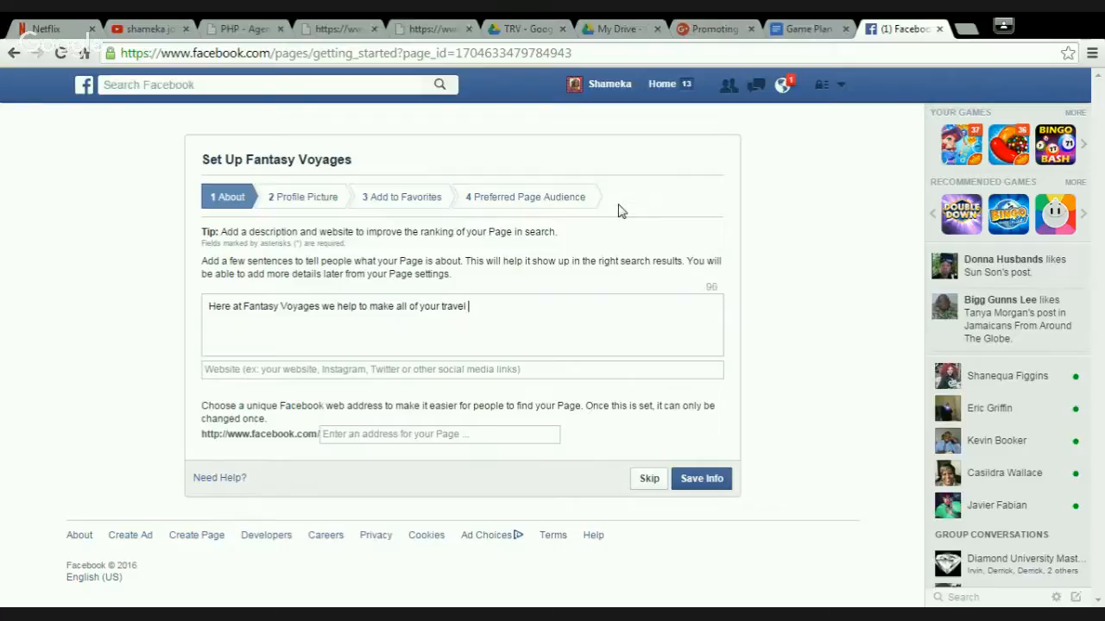
type("fantasies come true")
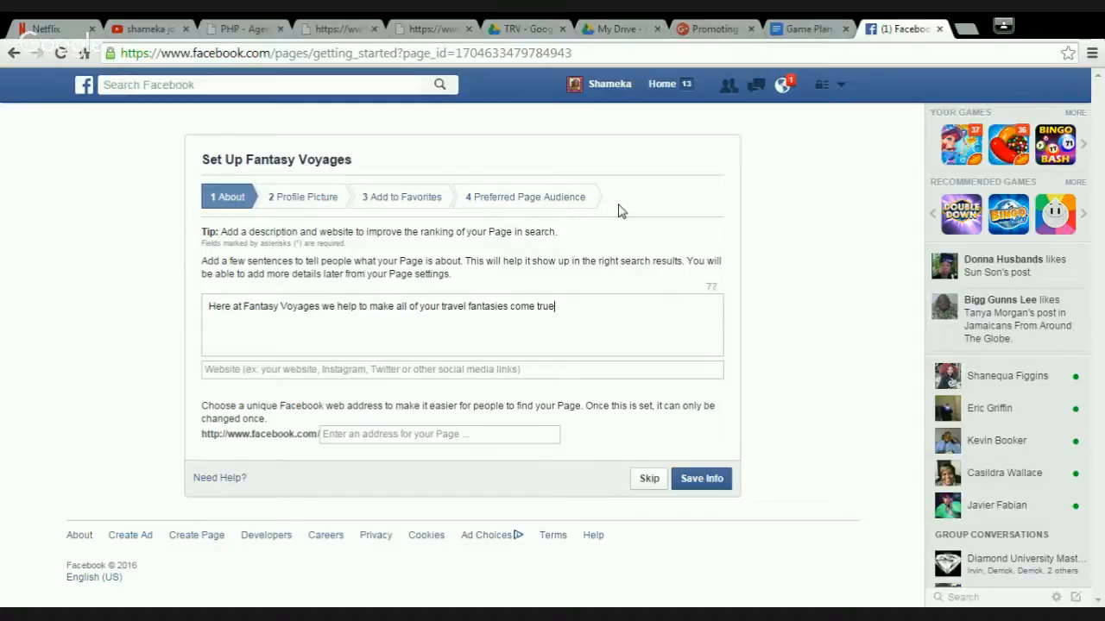
Extend the description with "!! WE can book anything from cruises to concerts." and try to save the page info.
type("!!  WE can book anythi")
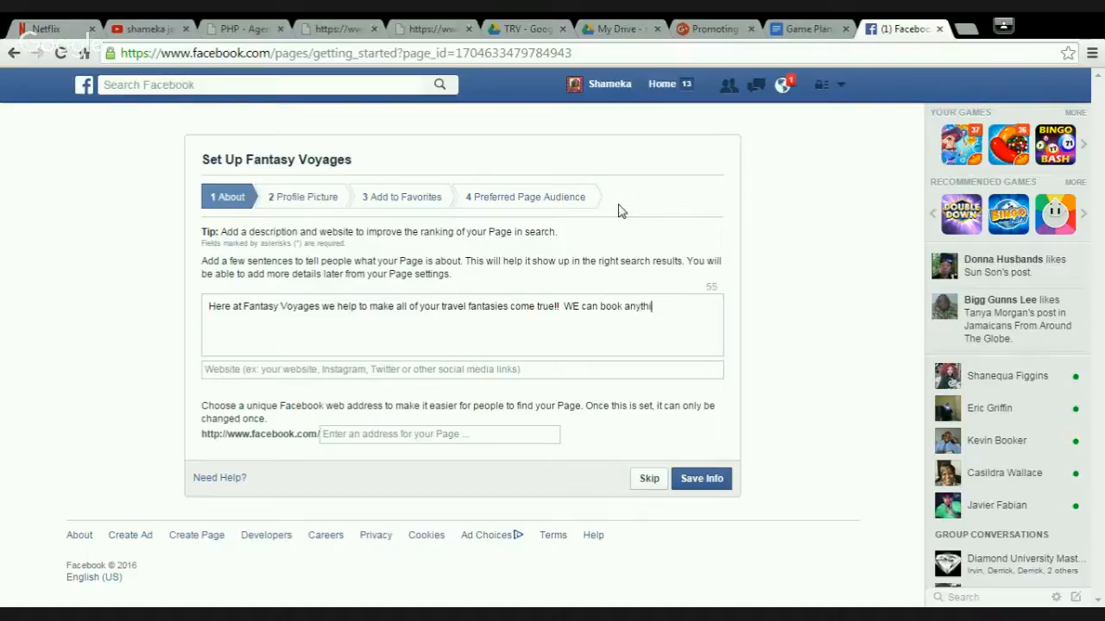
type("ng from cursin")
key("BackSpace")
key("BackSpace")
key("BackSpace")
key("BackSpace")
key("BackSpace")
type("ruises to coc")
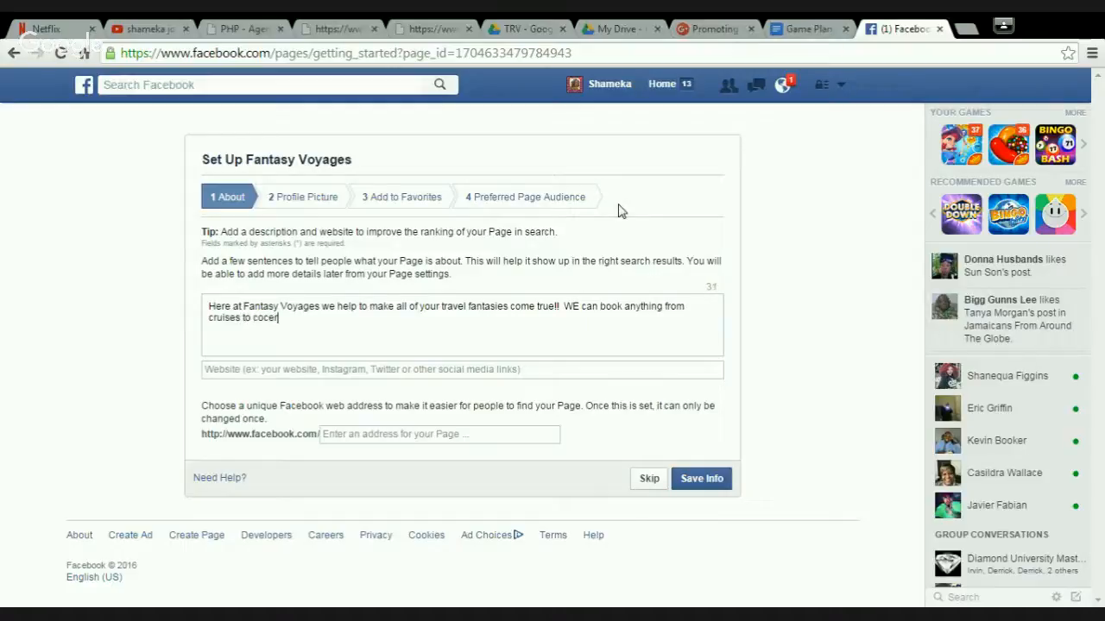
key("BackSpace")
type("ncerts.")
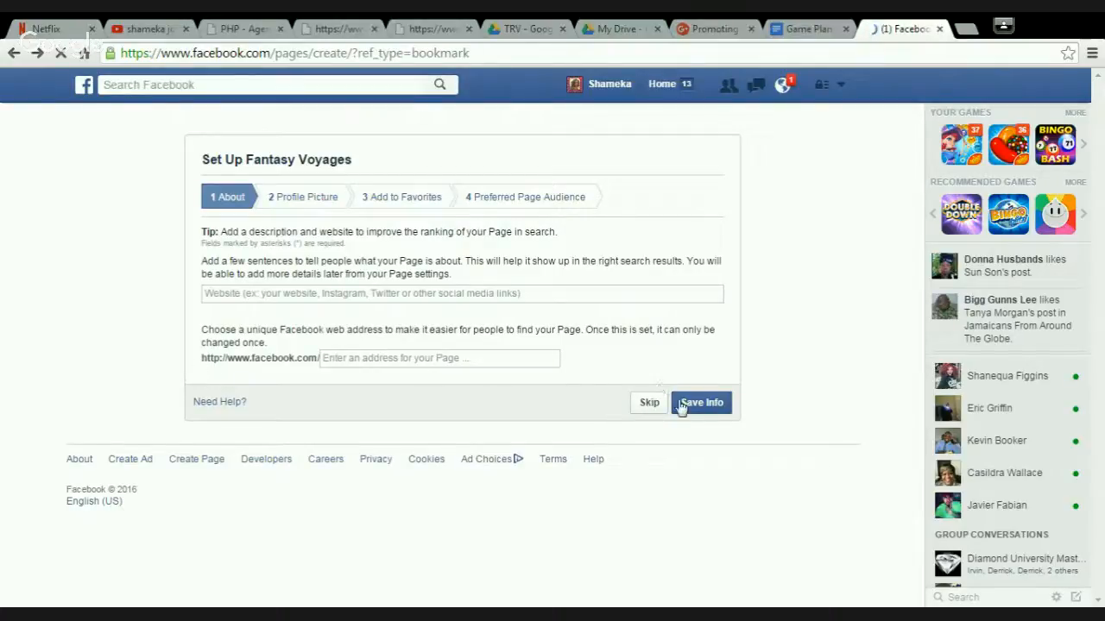
left_click(721, 407)
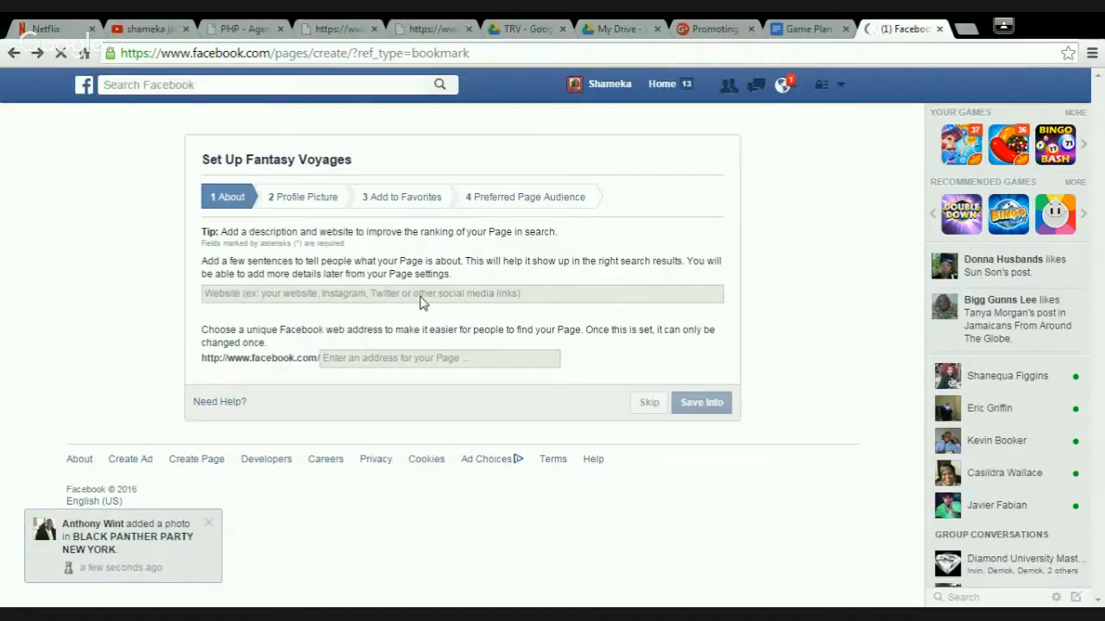
Leave the stalled setup form and reopen Fantasy Voyages from the list of managed pages.
left_click(17, 59)
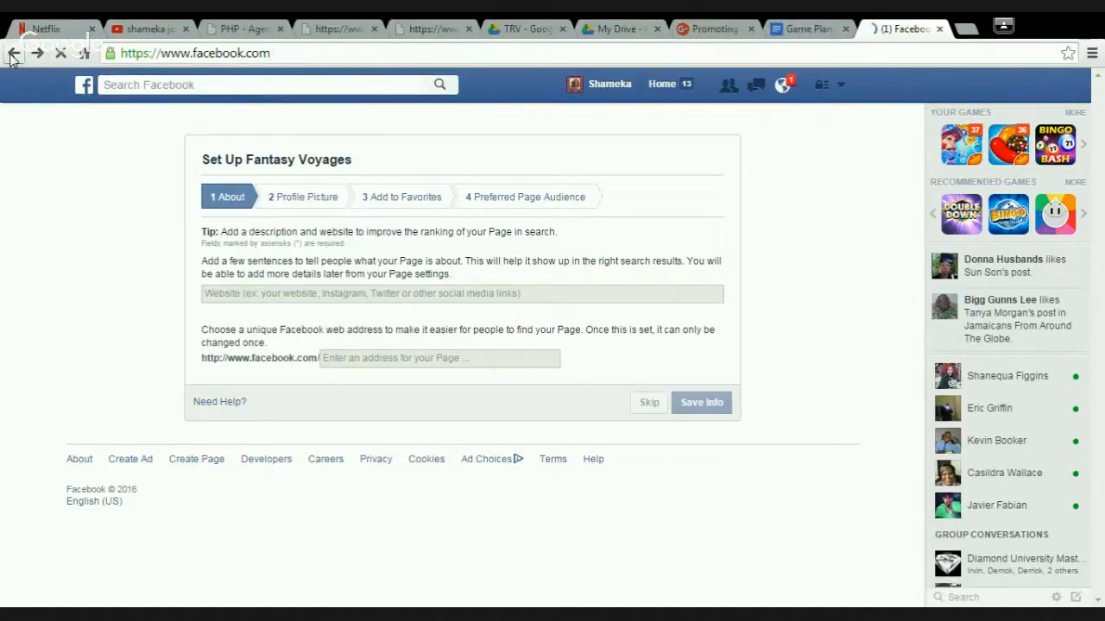
left_click(13, 54)
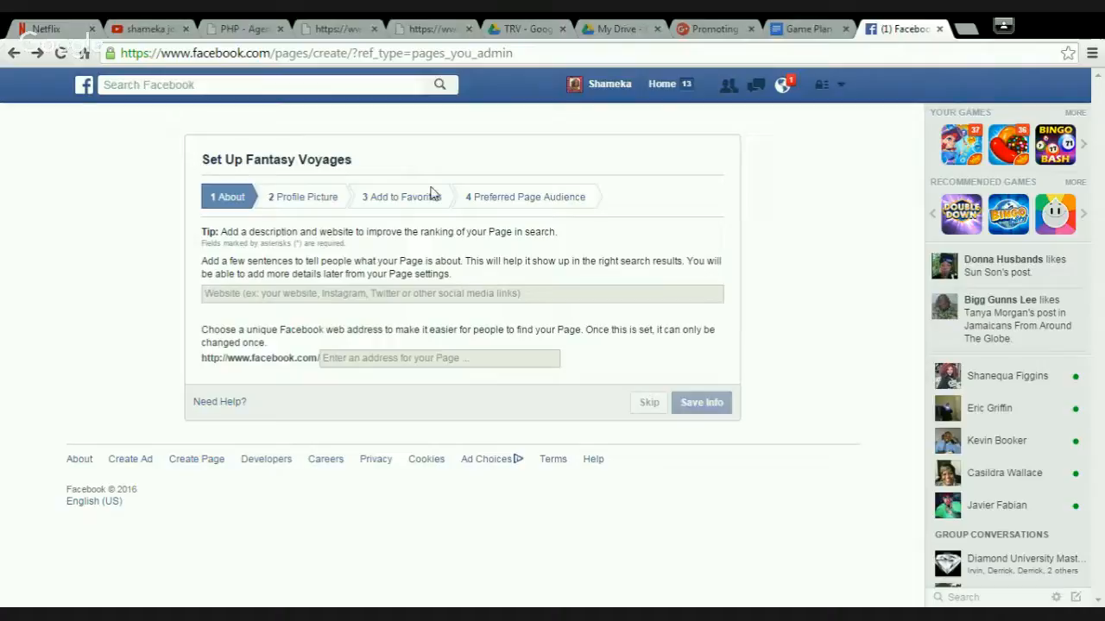
left_click(13, 55)
left_click(313, 205)
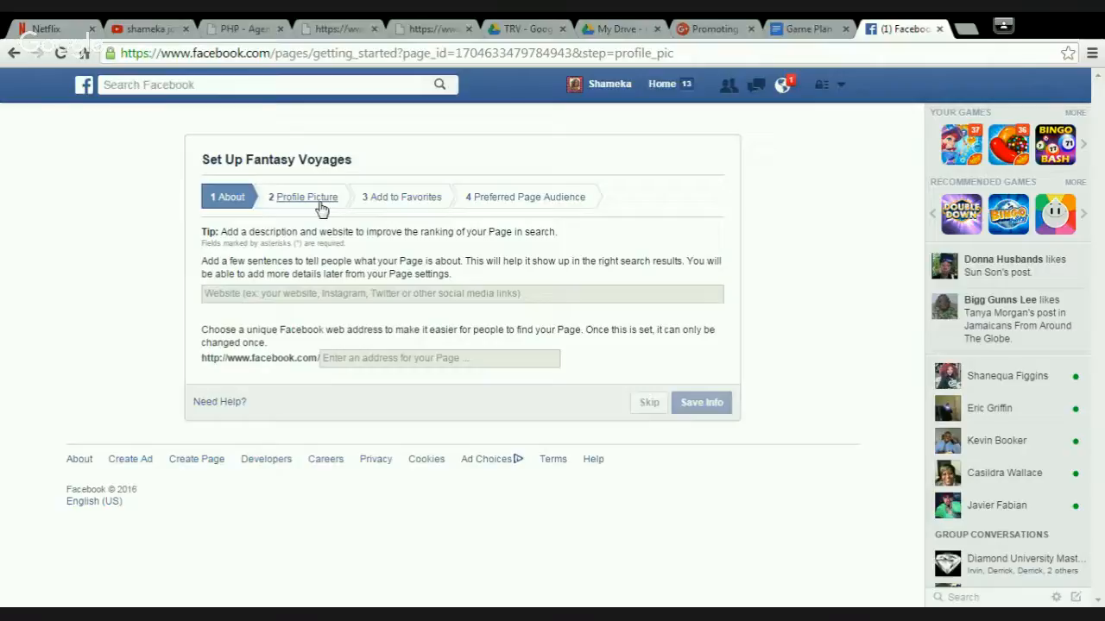
key("alt+Left")
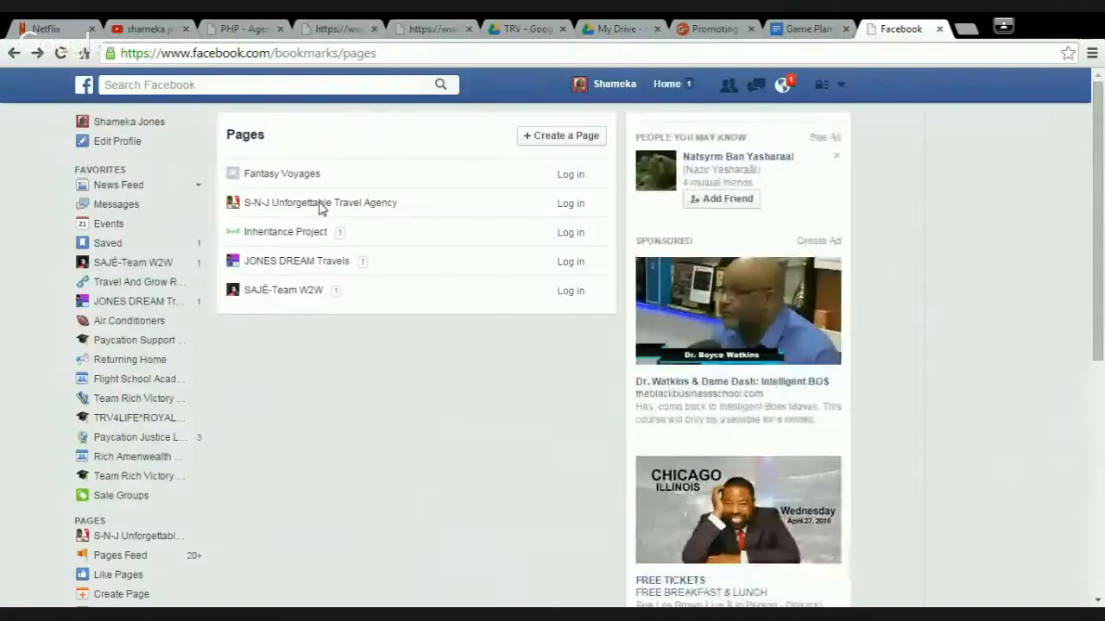
left_click(280, 176)
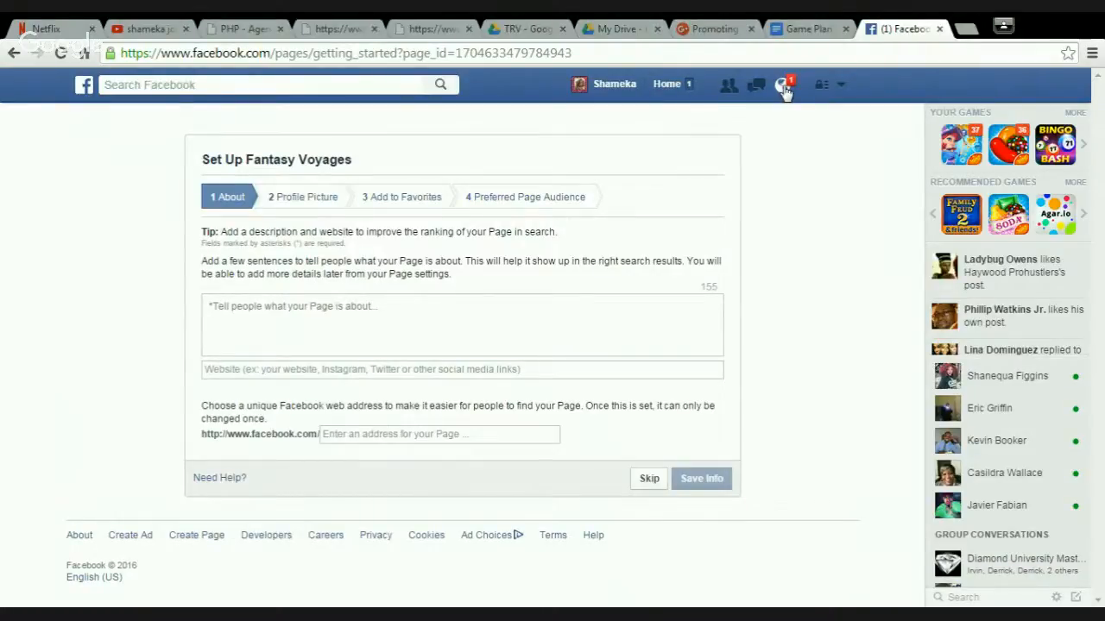
Enter the filler text "k;kk;fakdf;ak;kaf;akmkd" as the page description.
left_click(265, 318)
type("k;kk;fakdf;akcka")
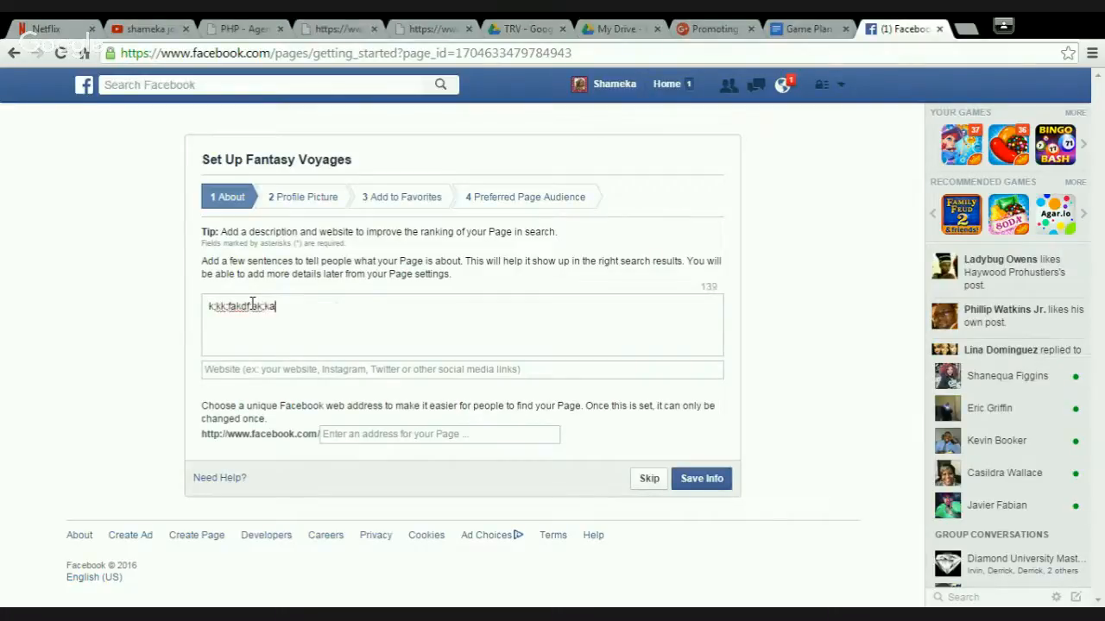
type("f;akmkd")
left_click(257, 367)
type("fa")
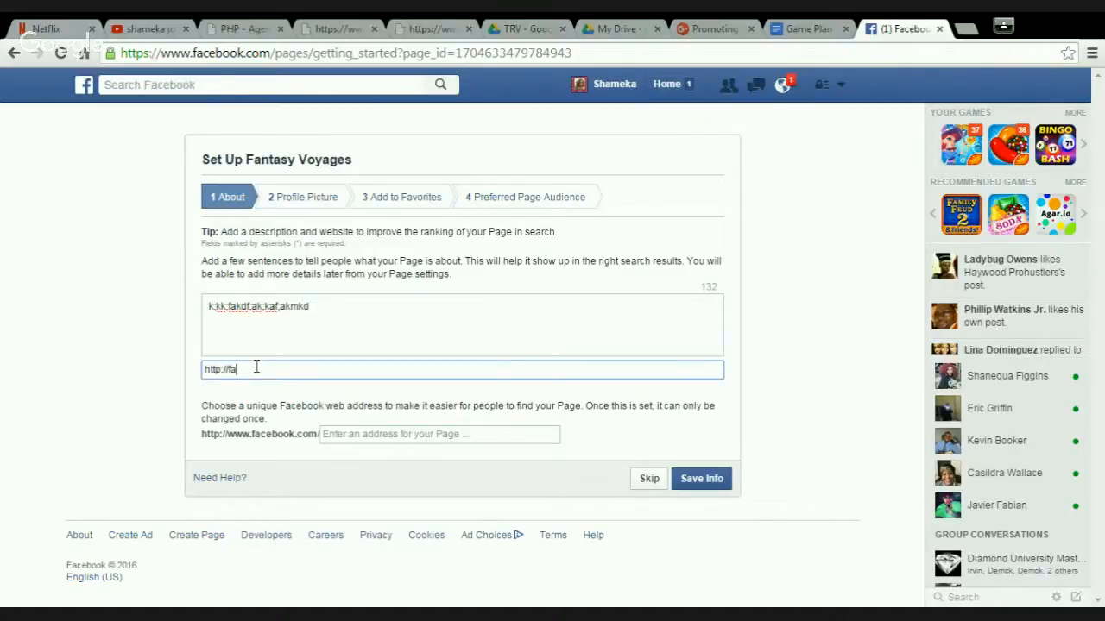
type("ntasyvoyages.pa")
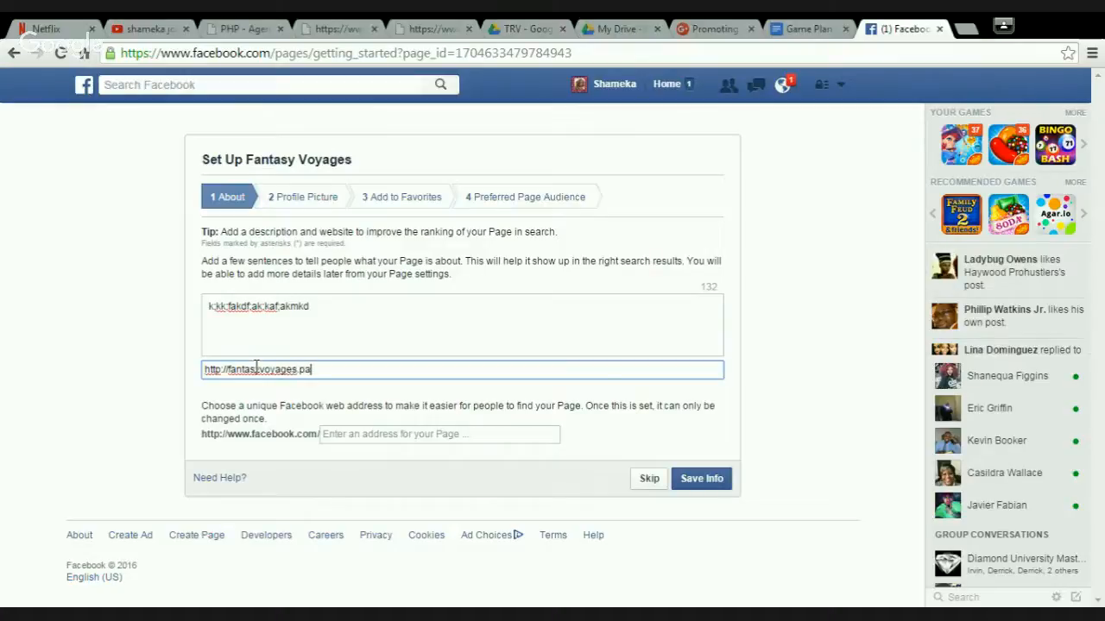
type("ycation.com")
left_click(704, 479)
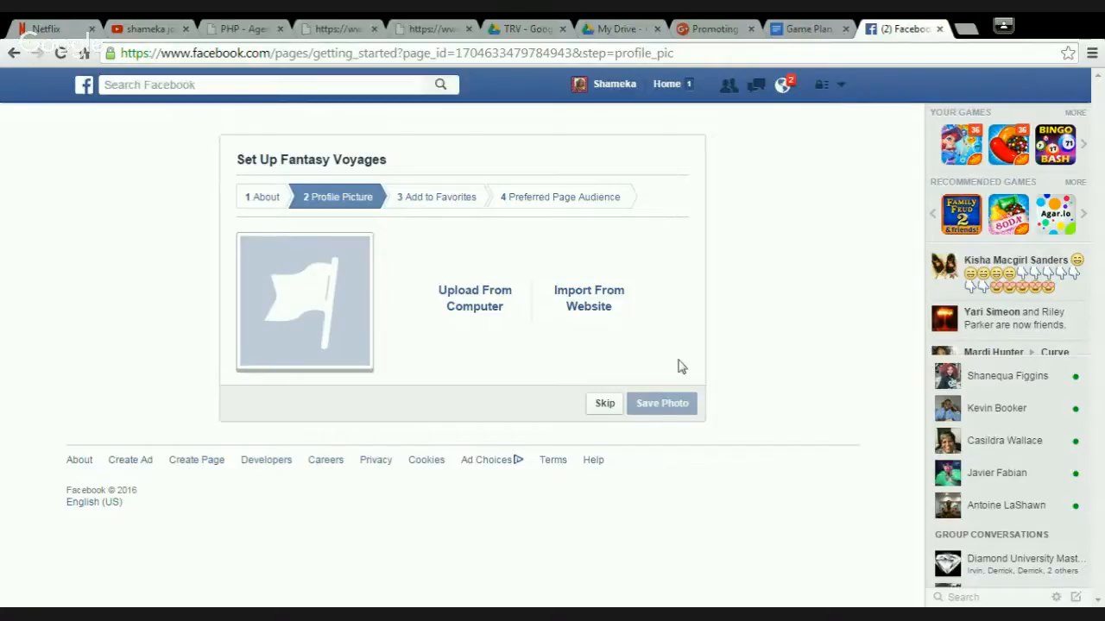
Skip the profile picture and favorites stages of the page setup.
left_click(608, 409)
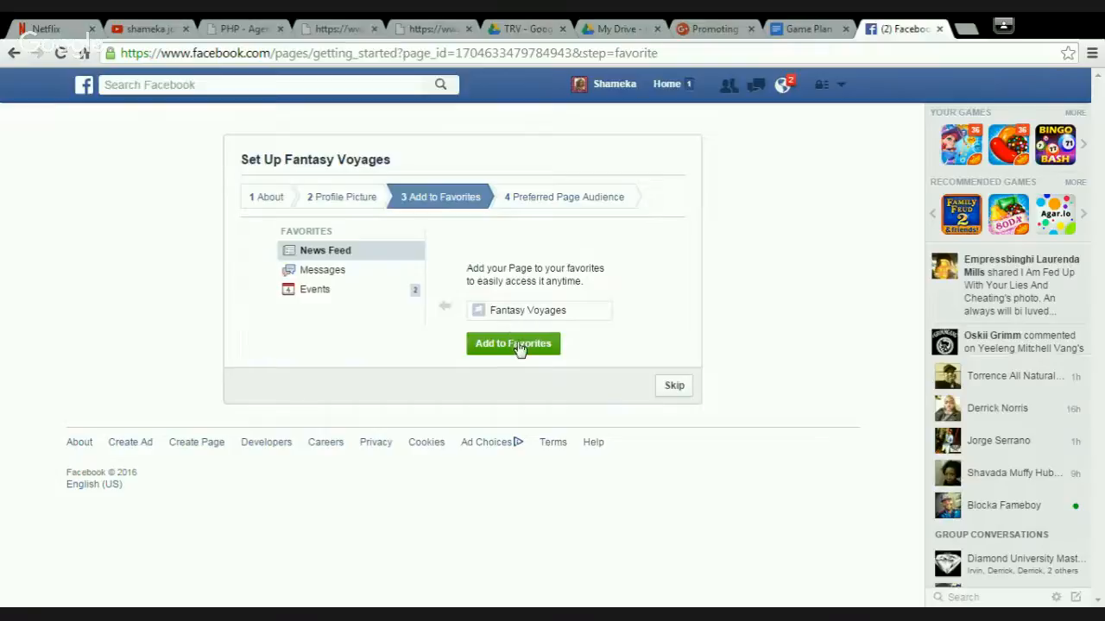
left_click(671, 389)
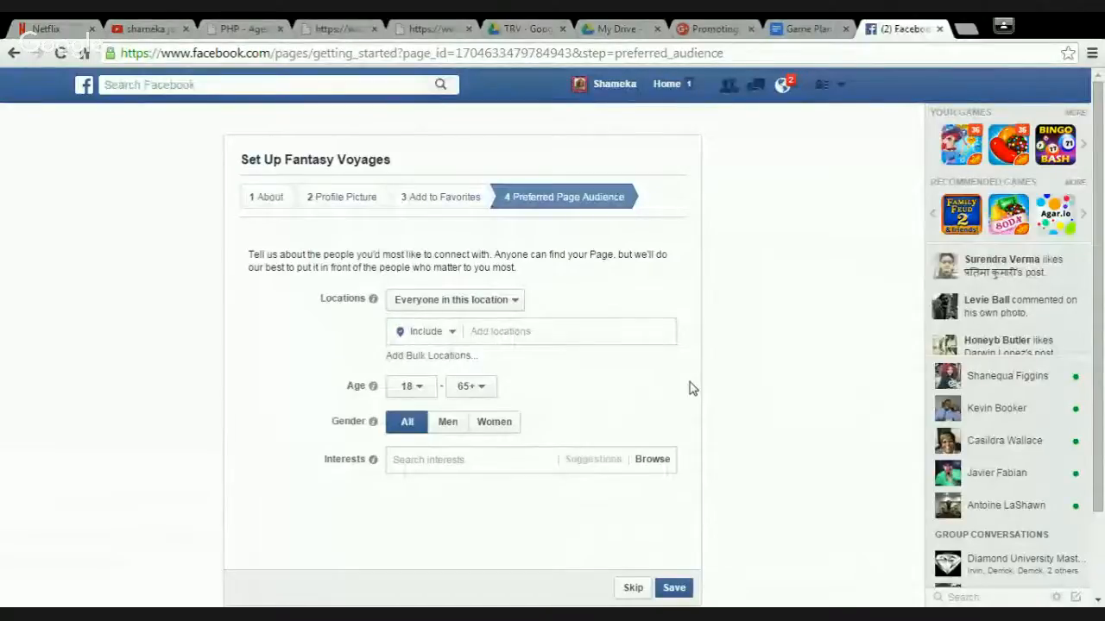
Keep the audience on everyone in this location and add United States as an included location.
left_click(513, 301)
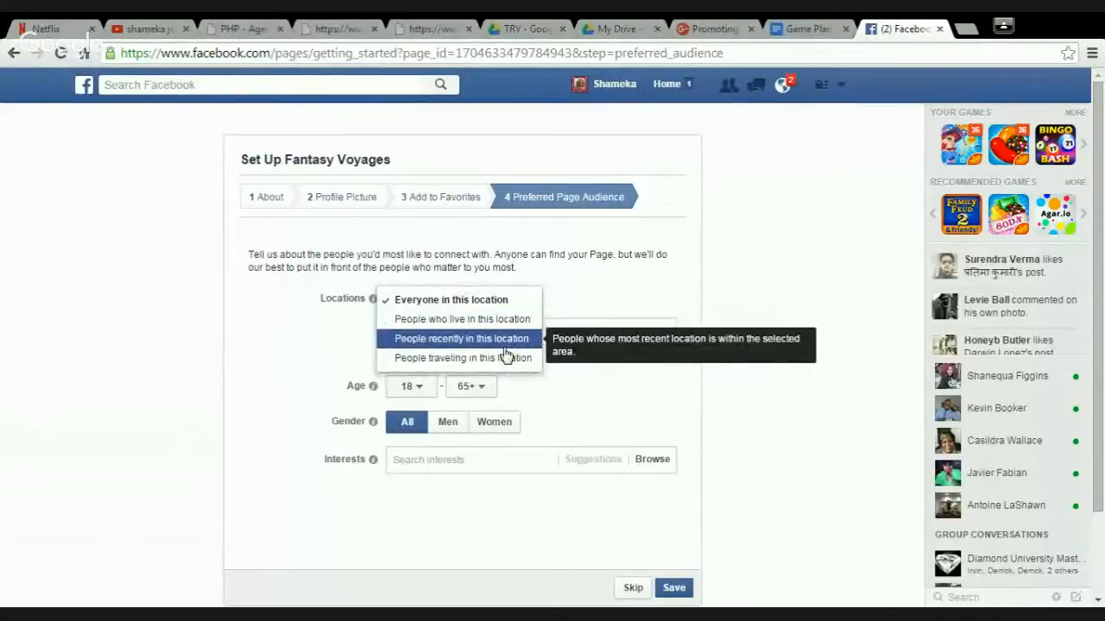
left_click(484, 307)
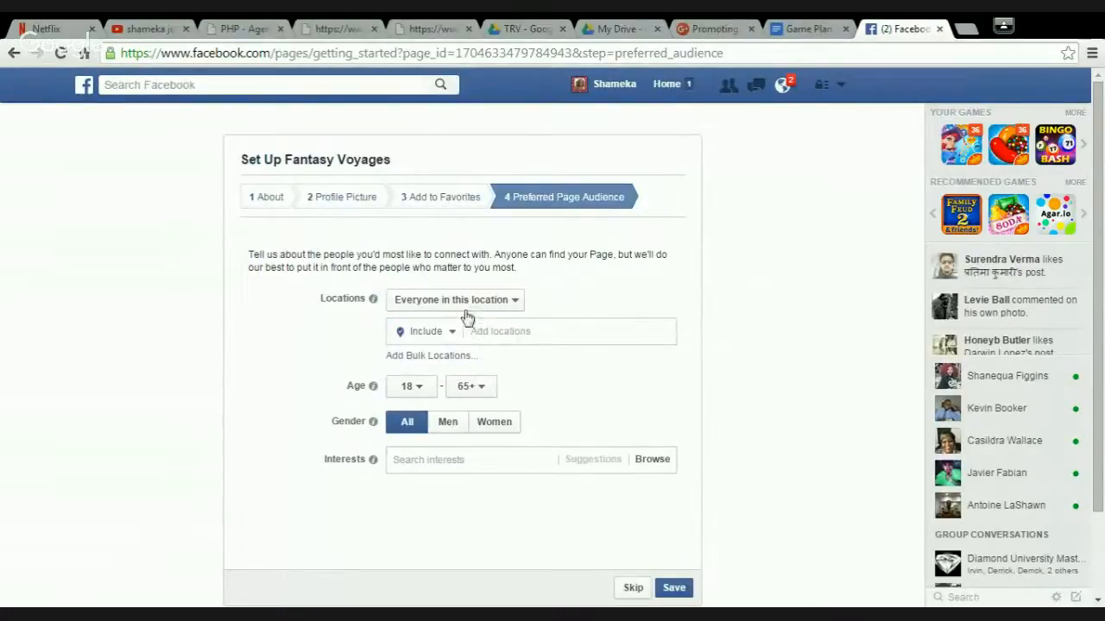
left_click(452, 336)
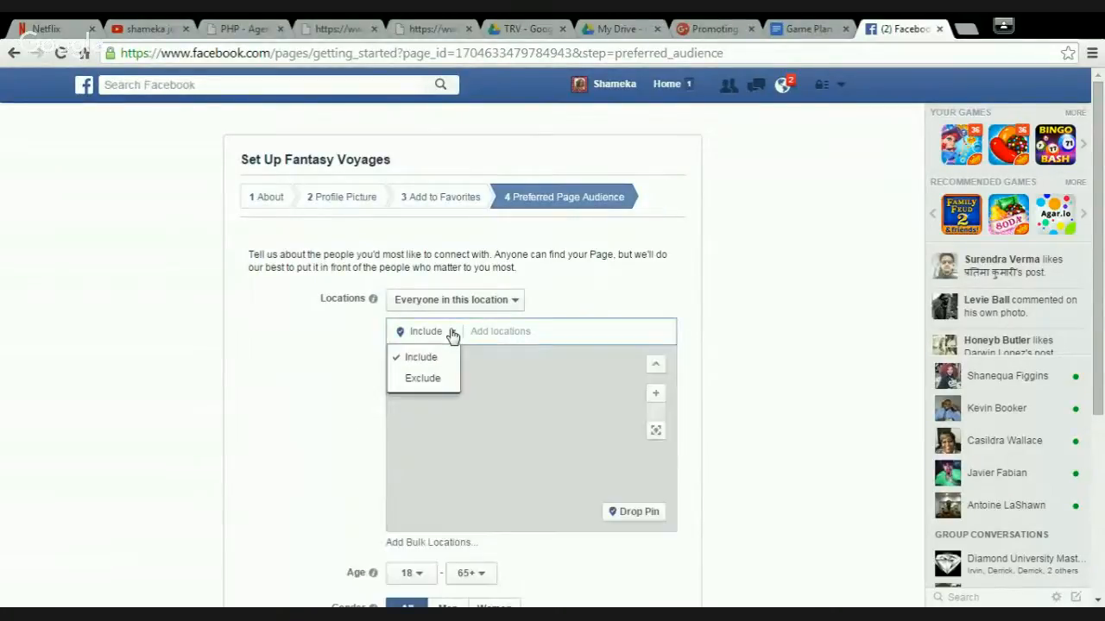
left_click(452, 336)
left_click(486, 331)
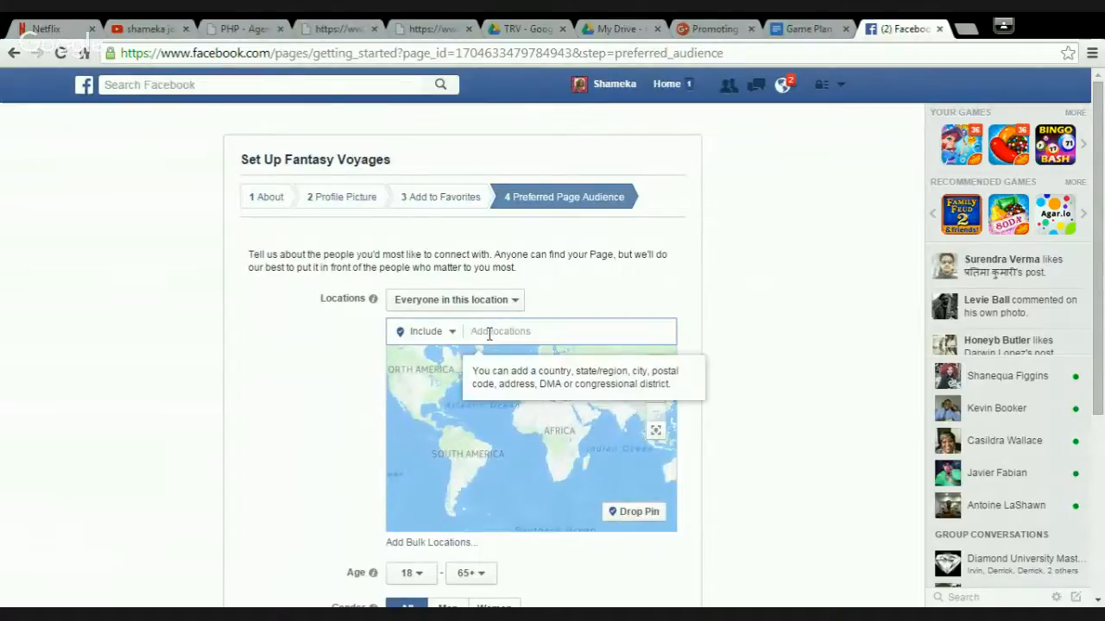
type("un")
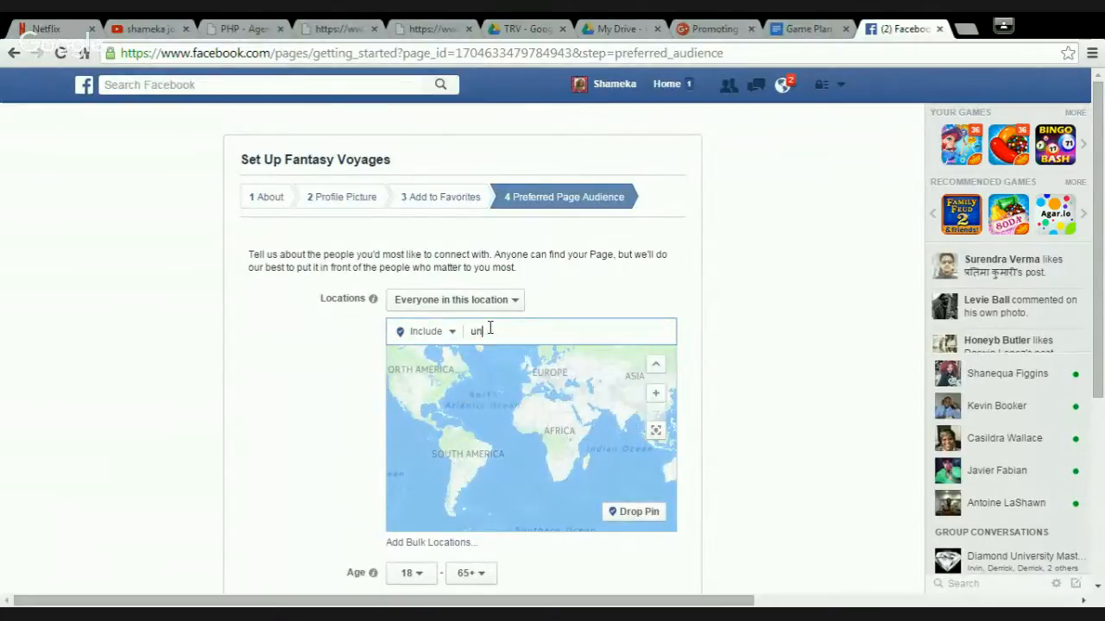
type("i")
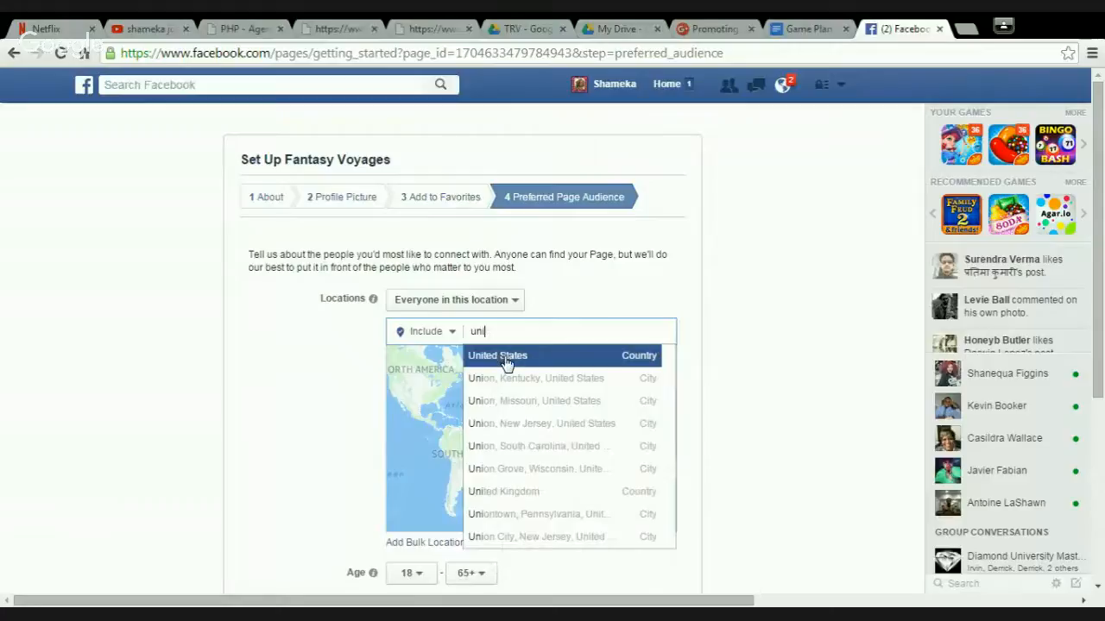
left_click(506, 360)
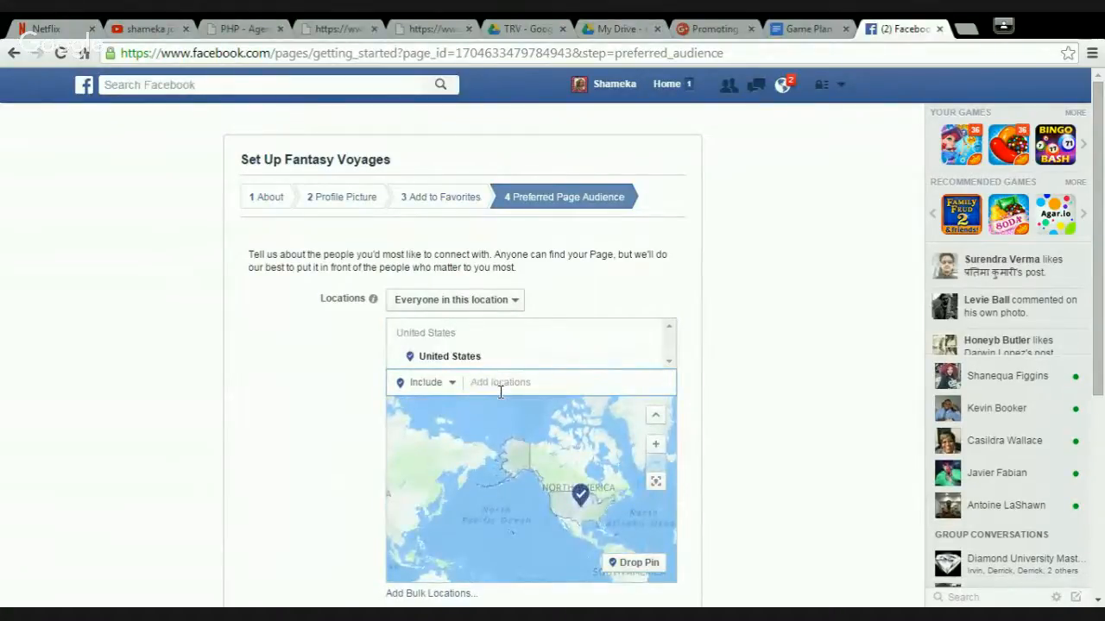
Add the countries South Africa and Nigeria to the included audience locations.
type("AFrica")
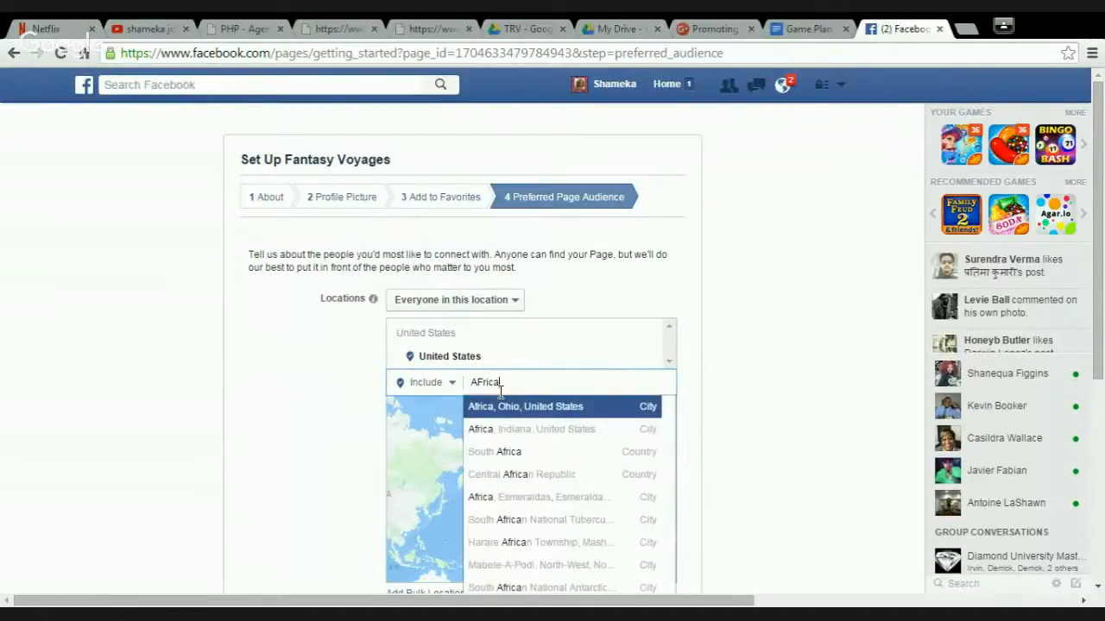
left_click(511, 466)
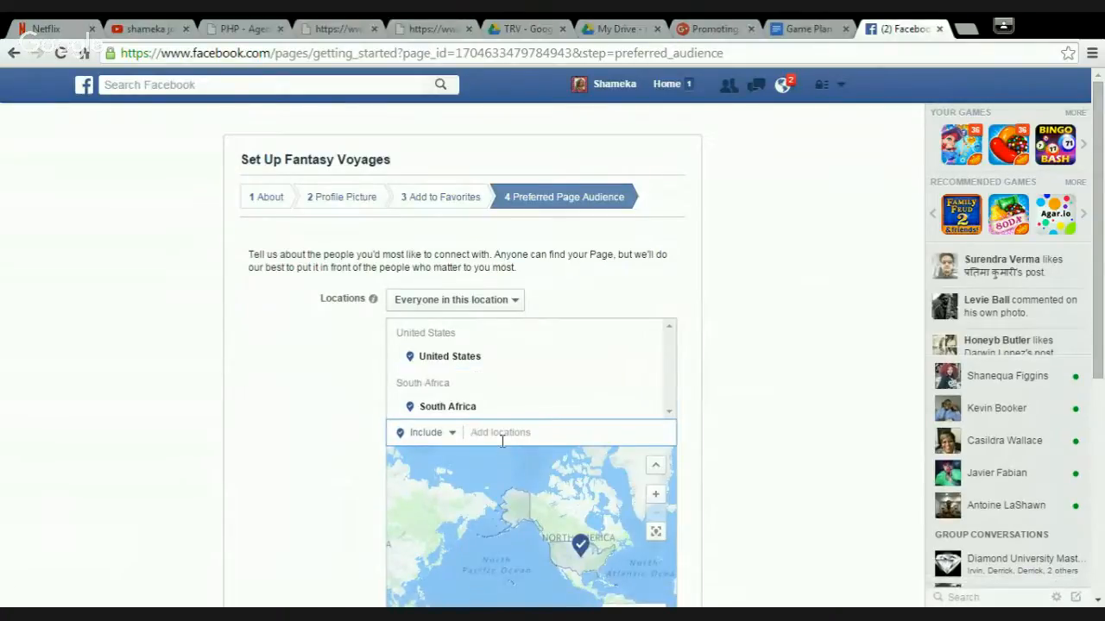
type("Niger")
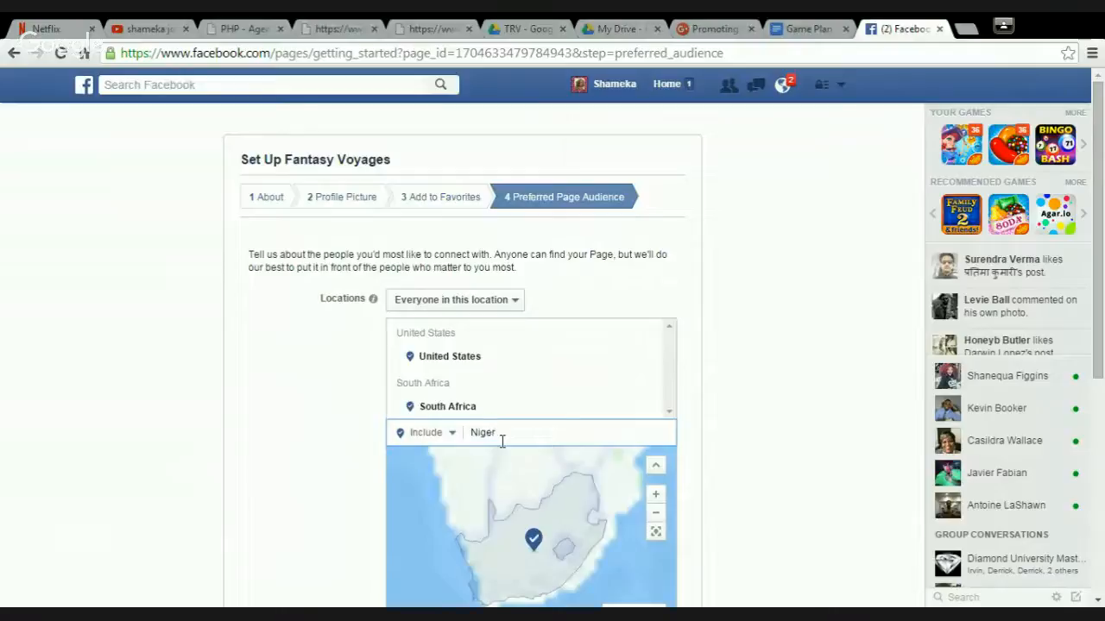
type("ia")
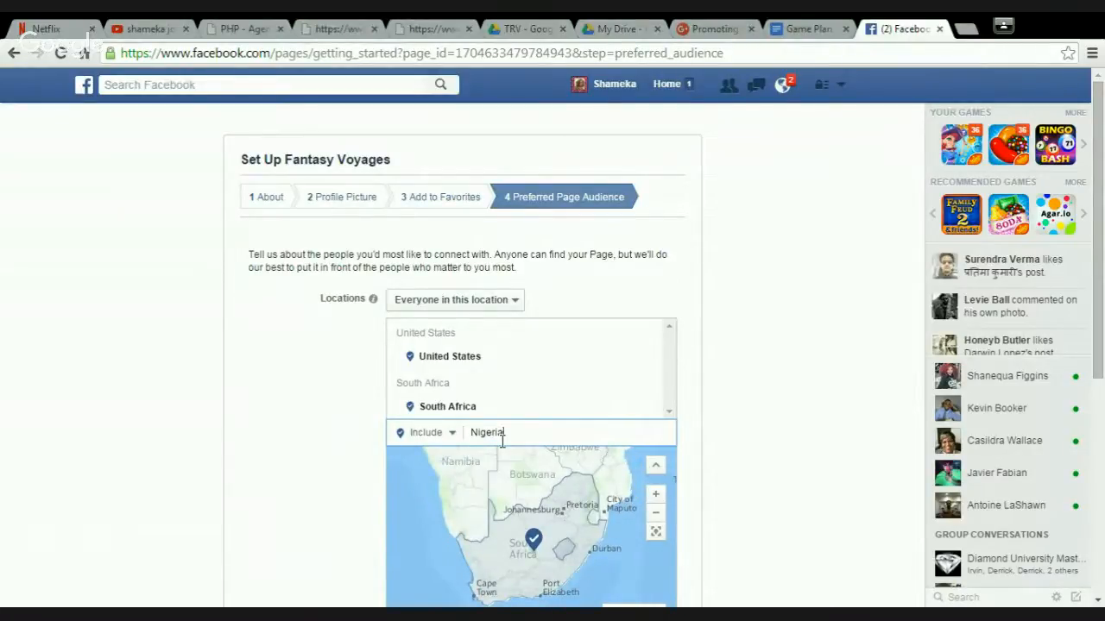
key("BackSpace")
key("BackSpace")
key("BackSpace")
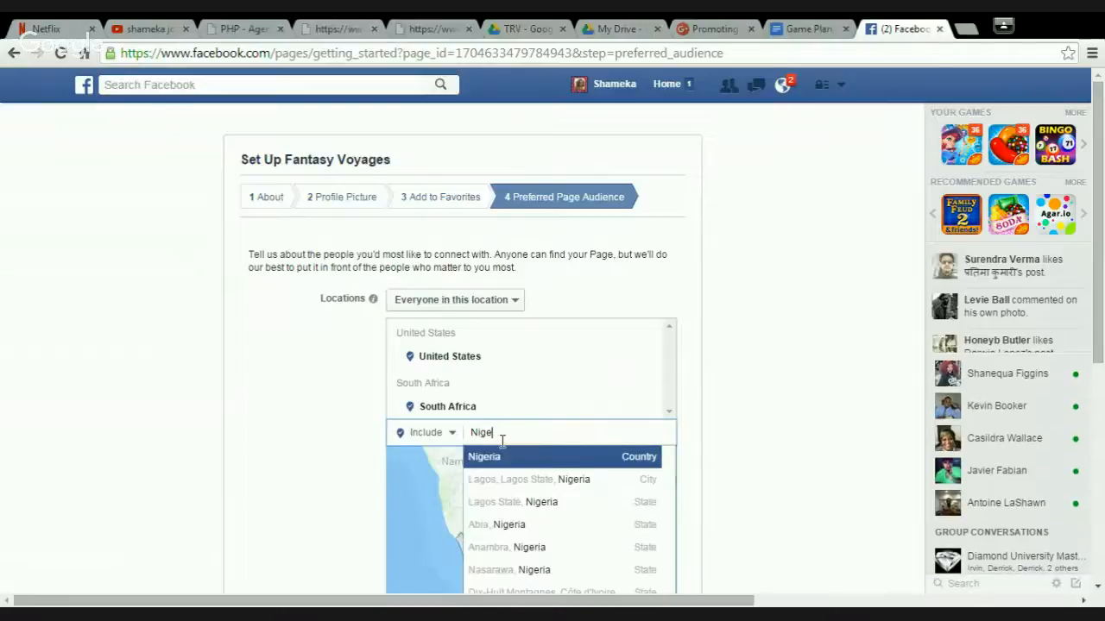
left_click(500, 462)
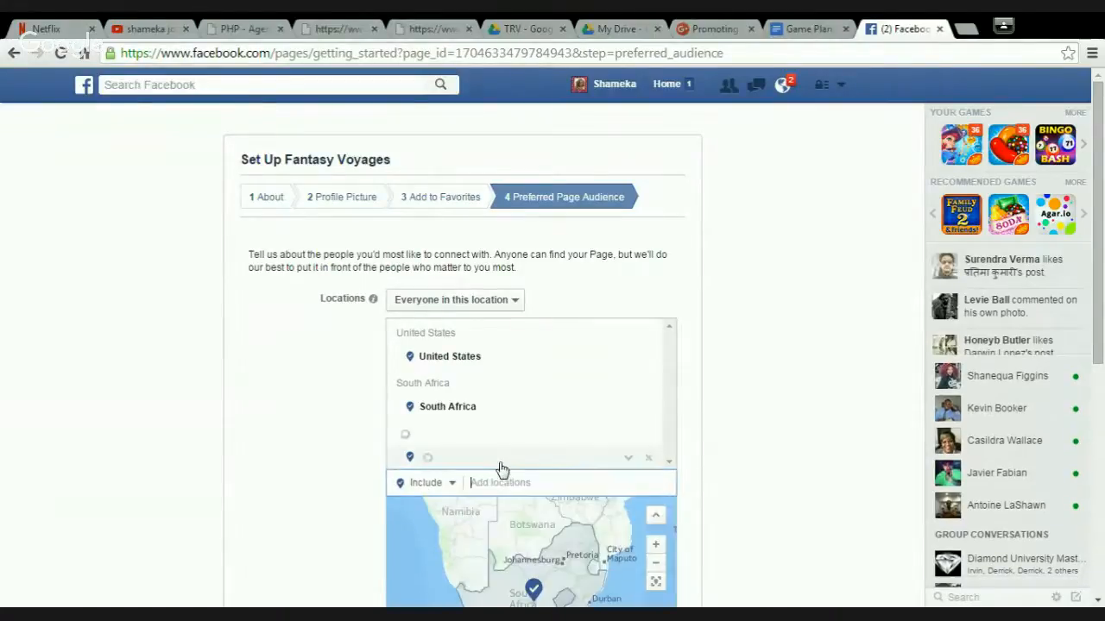
Add the countries Ghana and United Kingdom to the included audience locations.
type("Ghana")
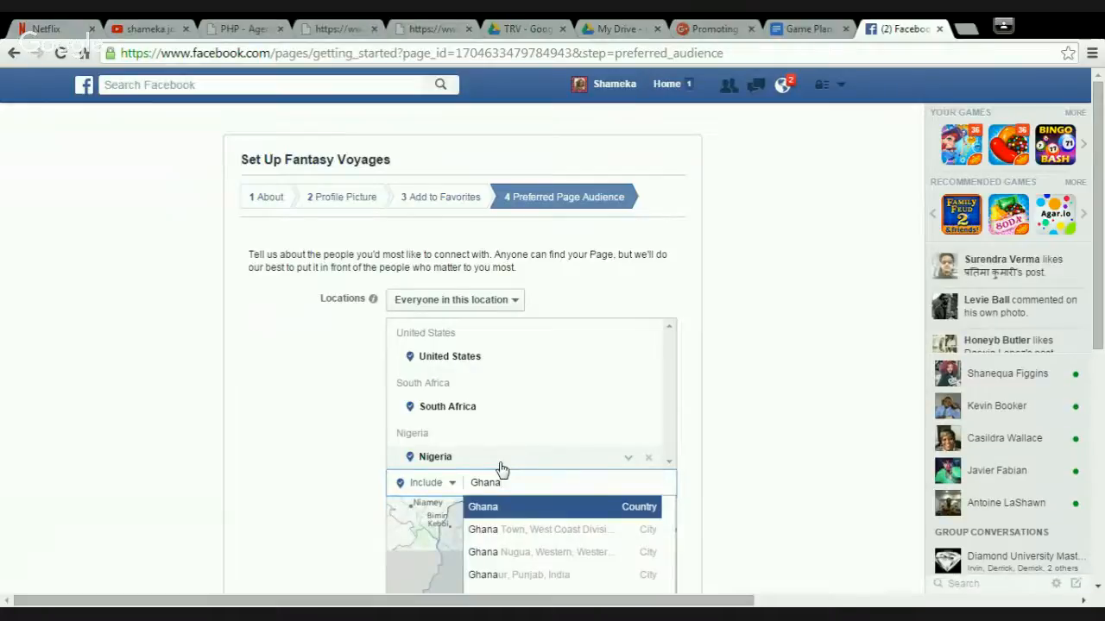
left_click(503, 508)
type("U")
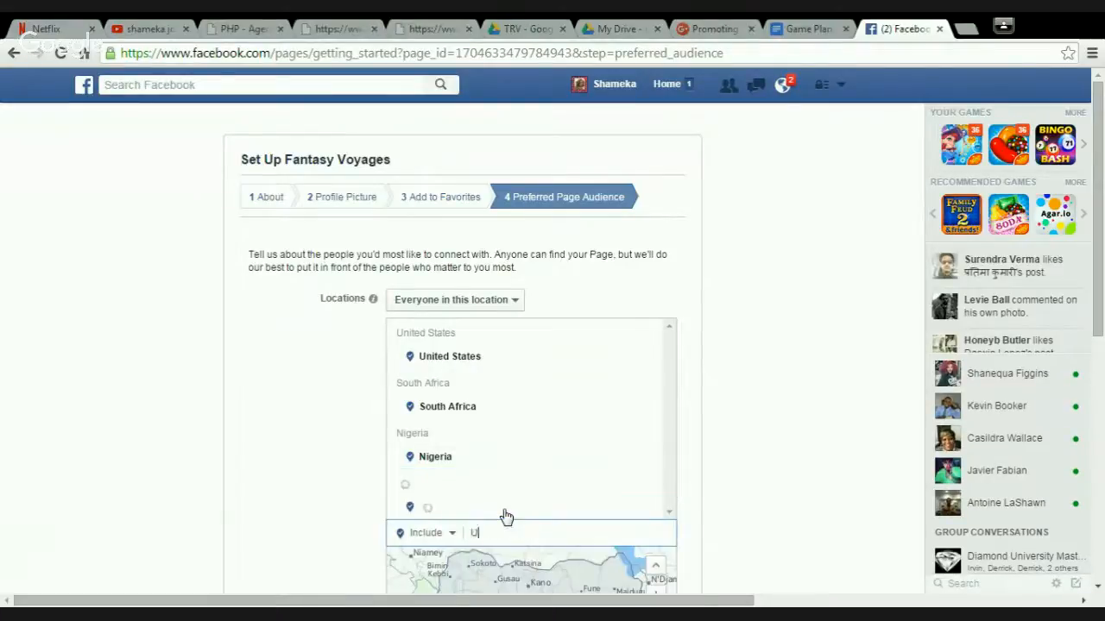
type("nite")
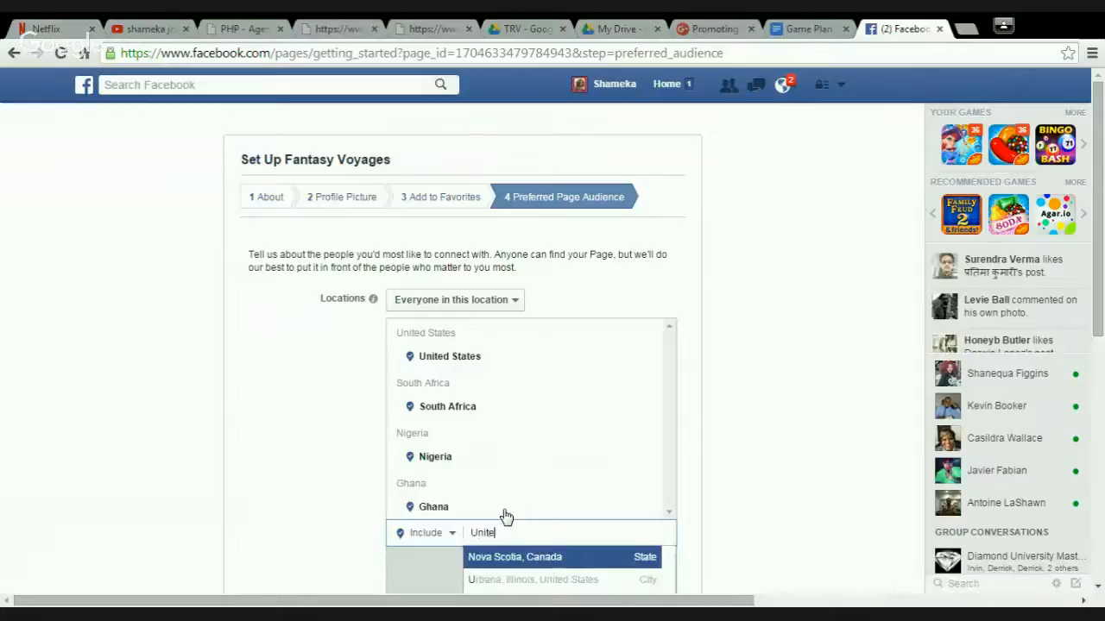
type("d Kingdom")
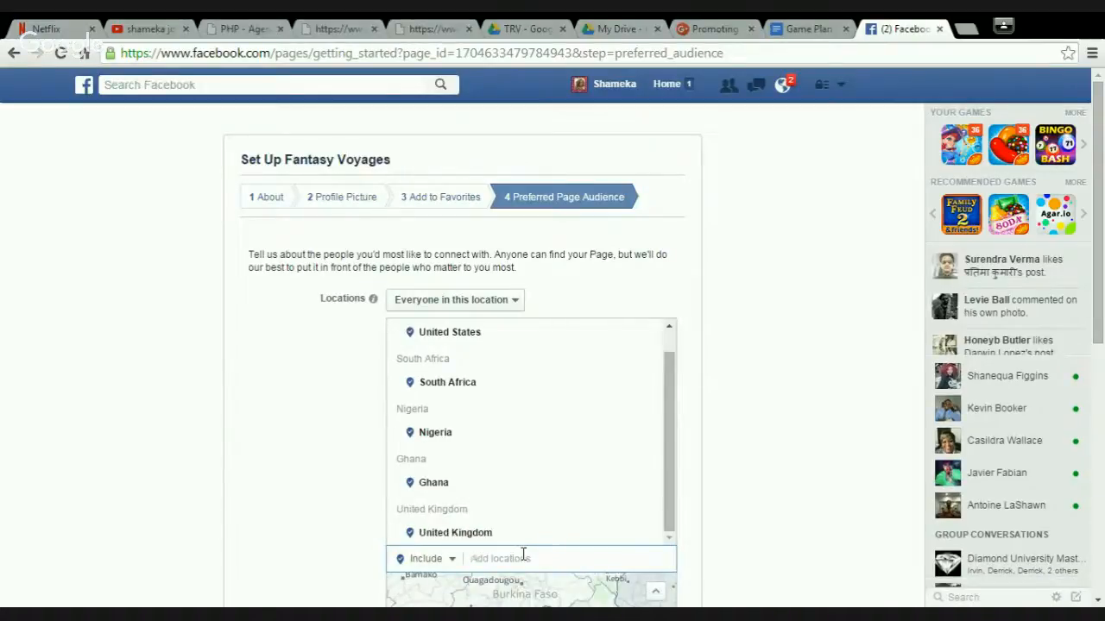
Search locations for "South American" and include the suggested American River, South Australia.
type("South American")
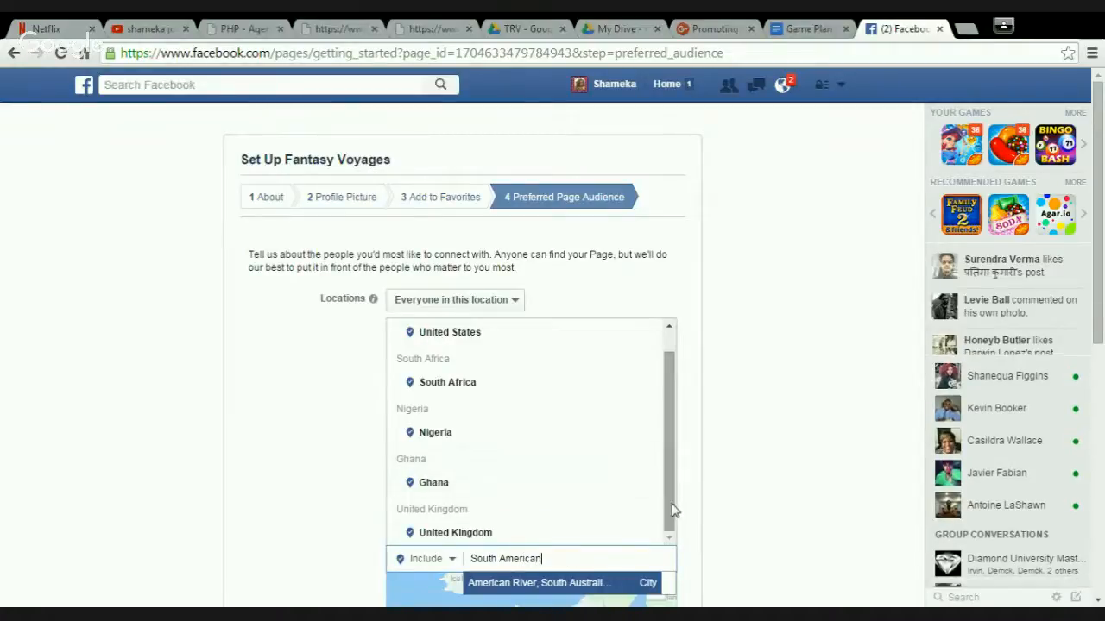
scroll(1102, 251, "down", 2)
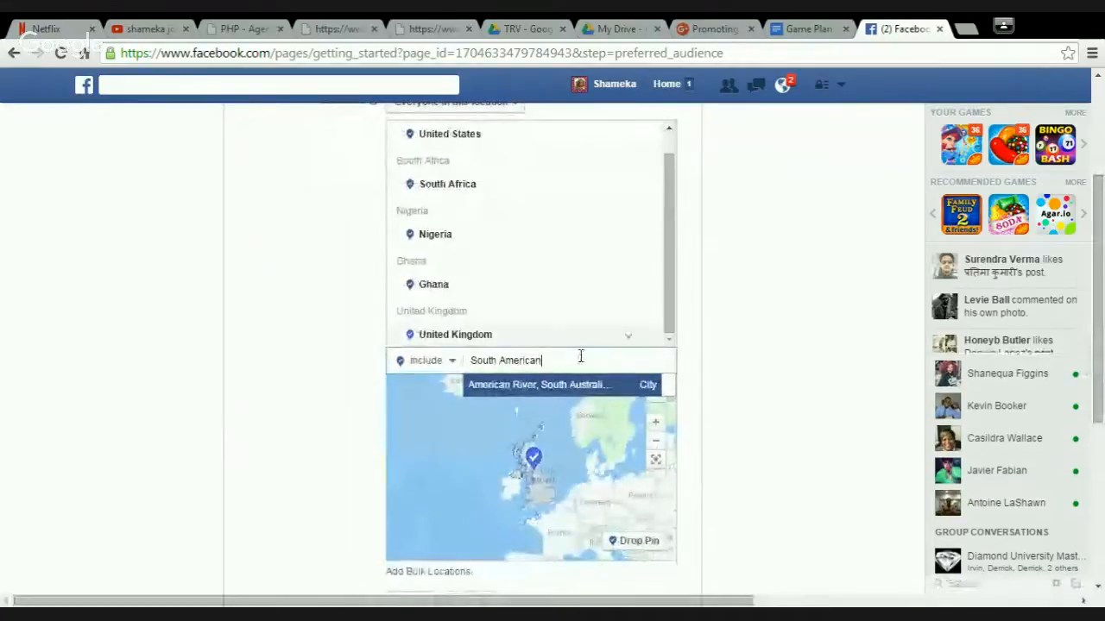
left_click(575, 384)
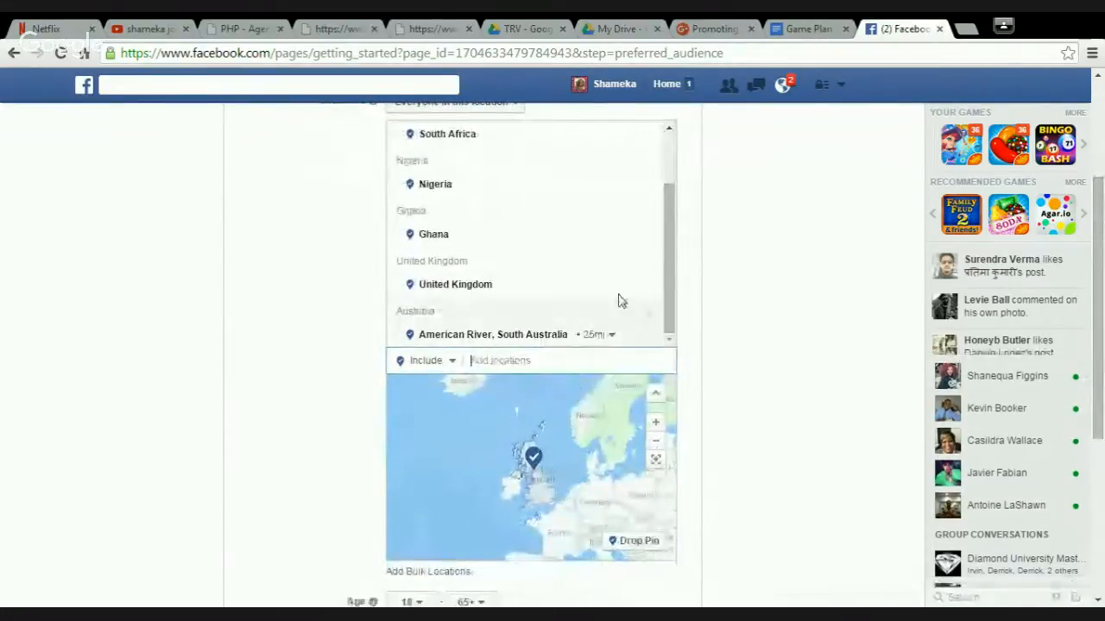
Search the audience interests for "travel" and add Travel from Hobbies and activities.
scroll(1102, 350, "down", 3)
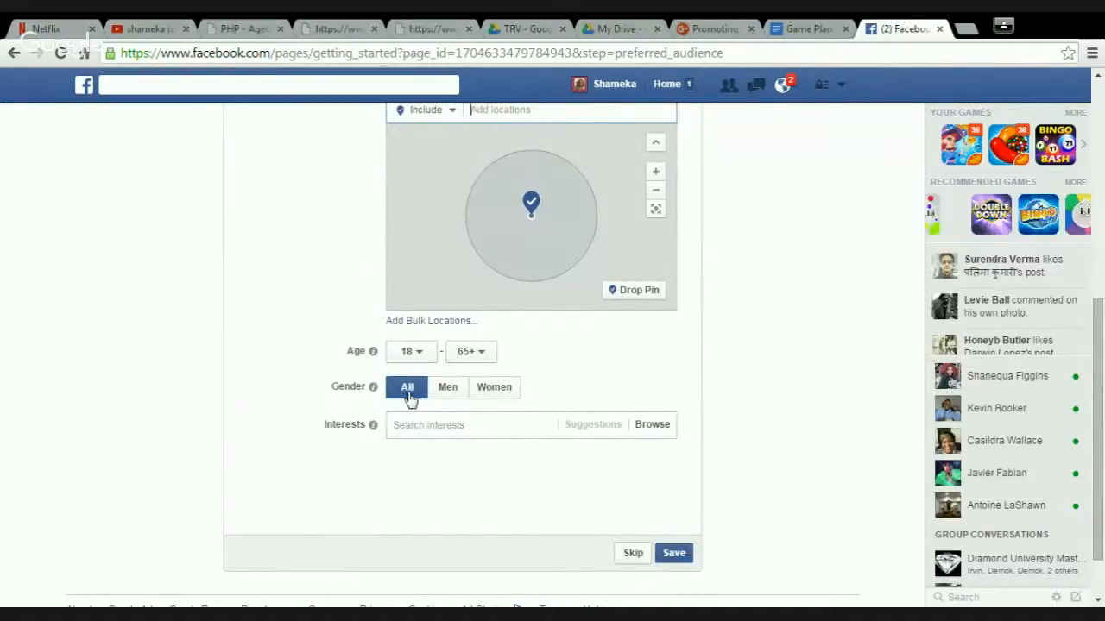
left_click(450, 436)
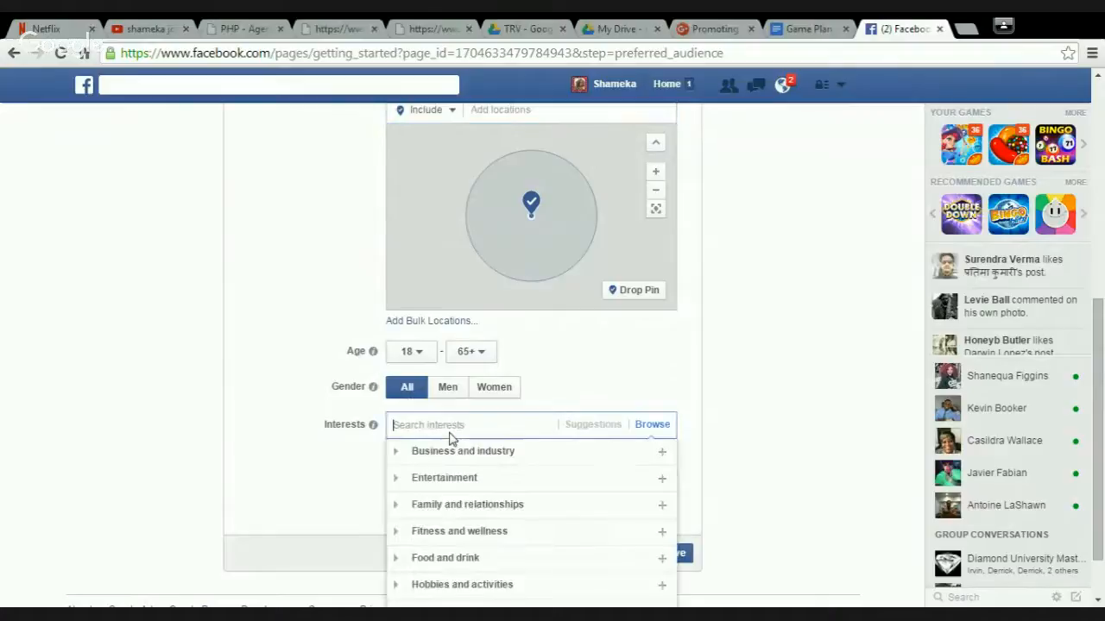
type("travel")
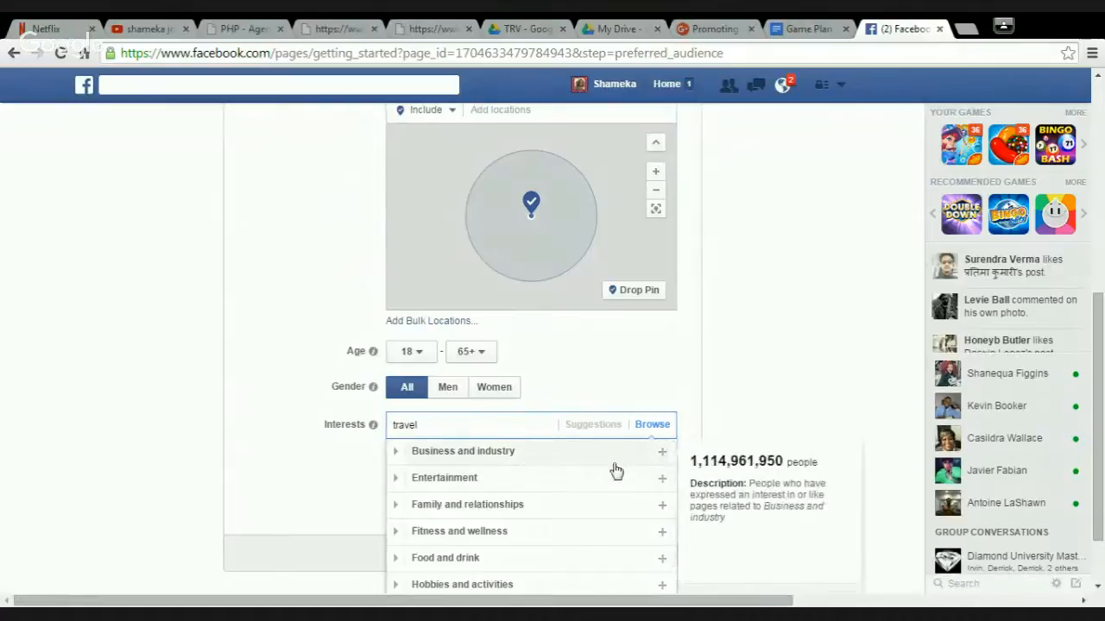
left_click(568, 461)
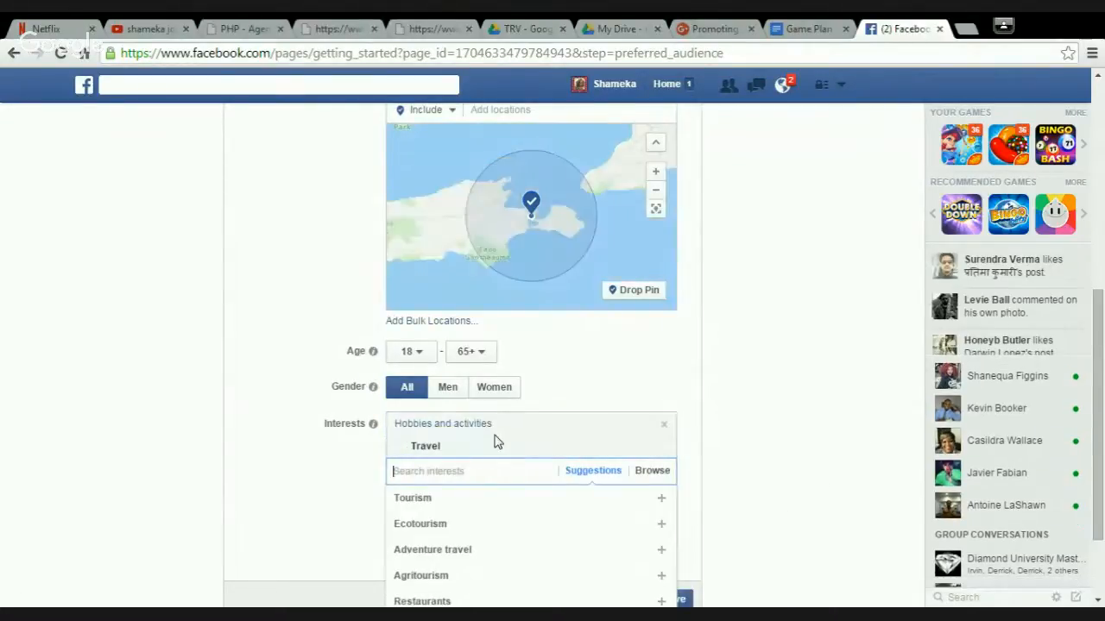
Decline narrowing the interest from Travel to the suggested Tourism, and save the preferred page audience.
left_click(454, 508)
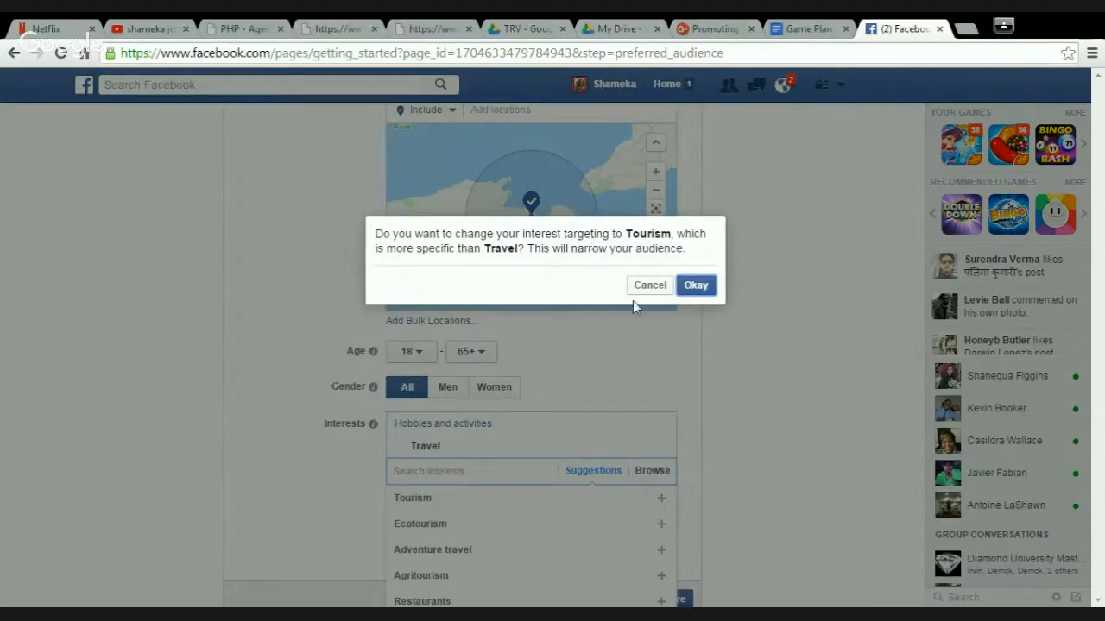
left_click(660, 290)
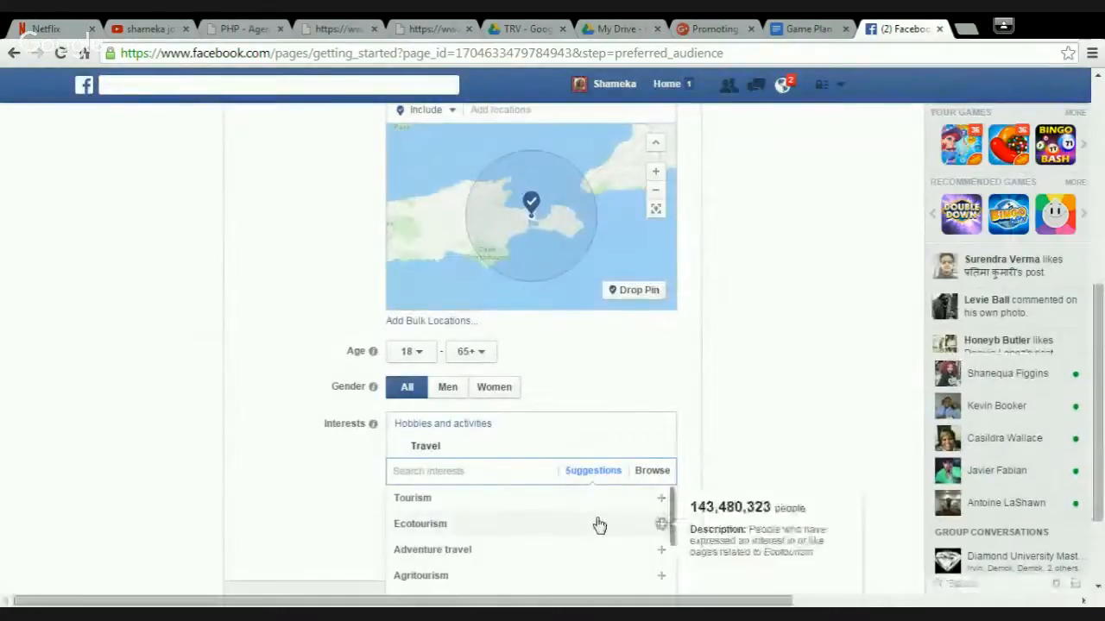
mouse_move(529, 449)
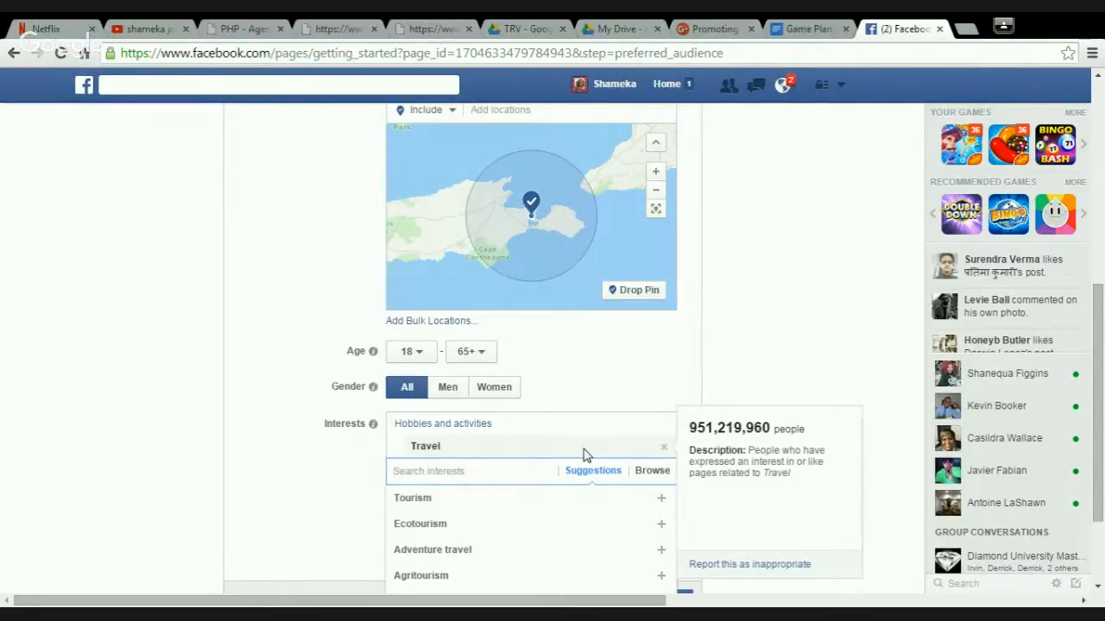
left_click(323, 494)
left_click_drag(1100, 306, 1102, 349)
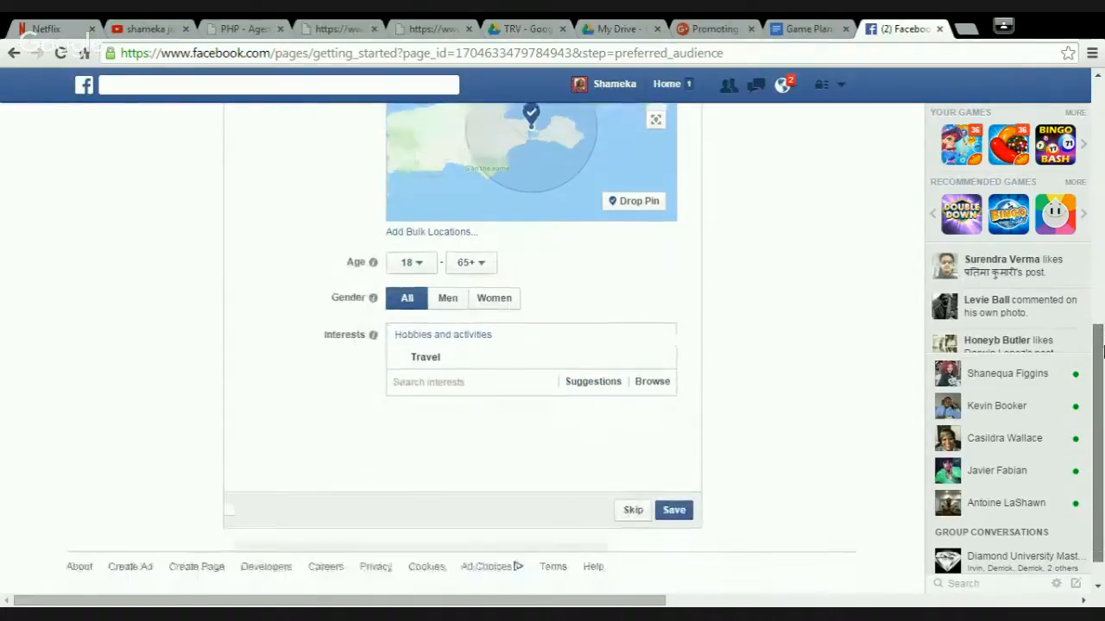
left_click(674, 511)
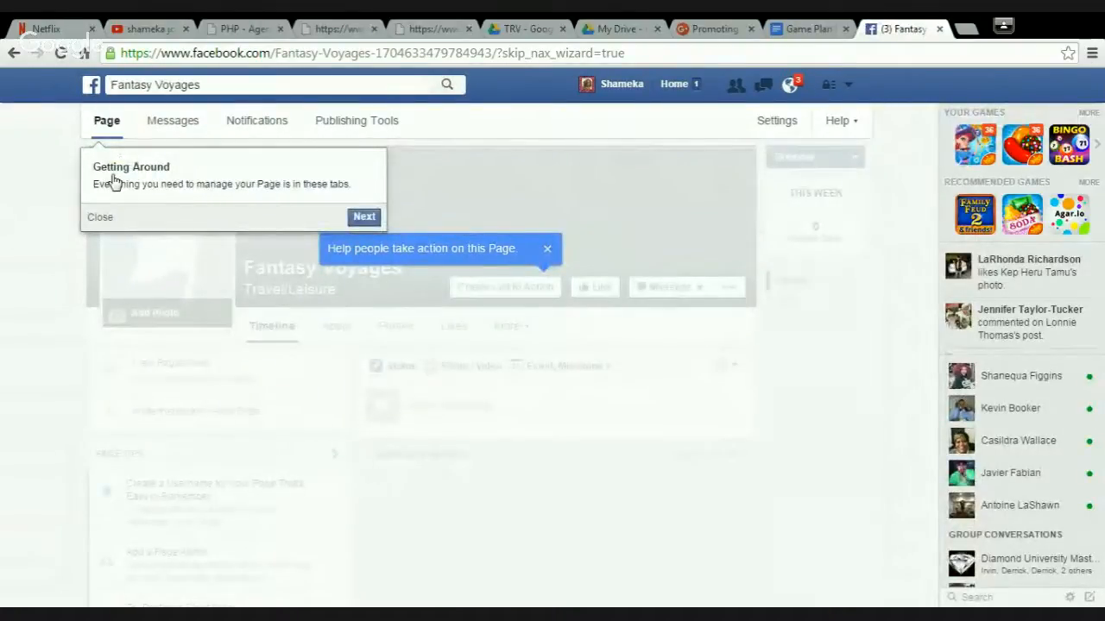
Advance through the new page's introductory hints and like the Fantasy Voyages page.
left_click(365, 218)
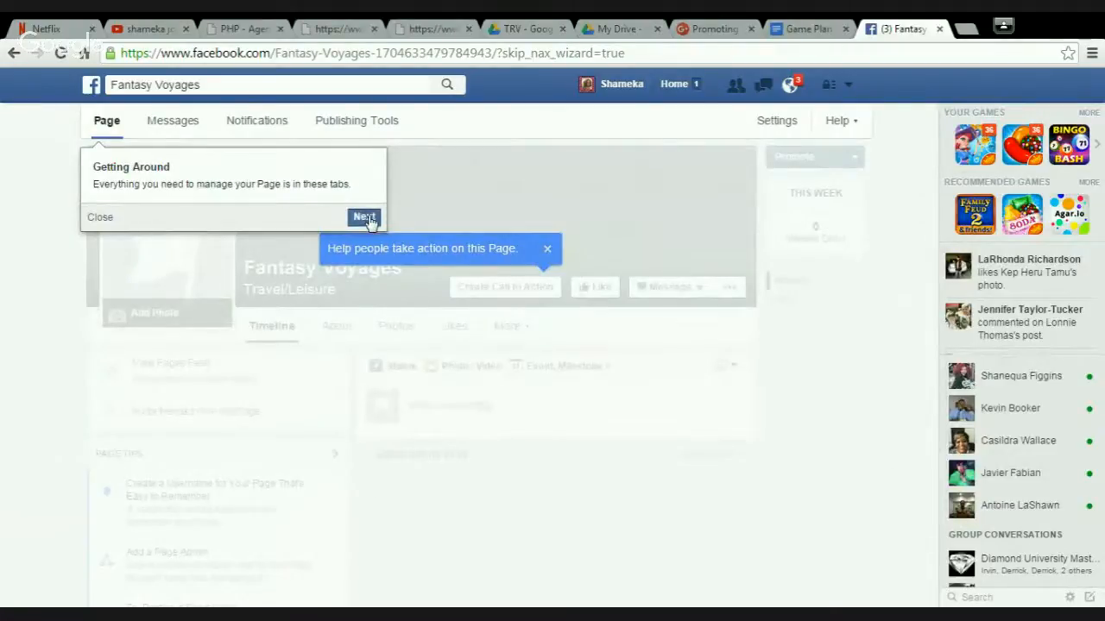
left_click(547, 251)
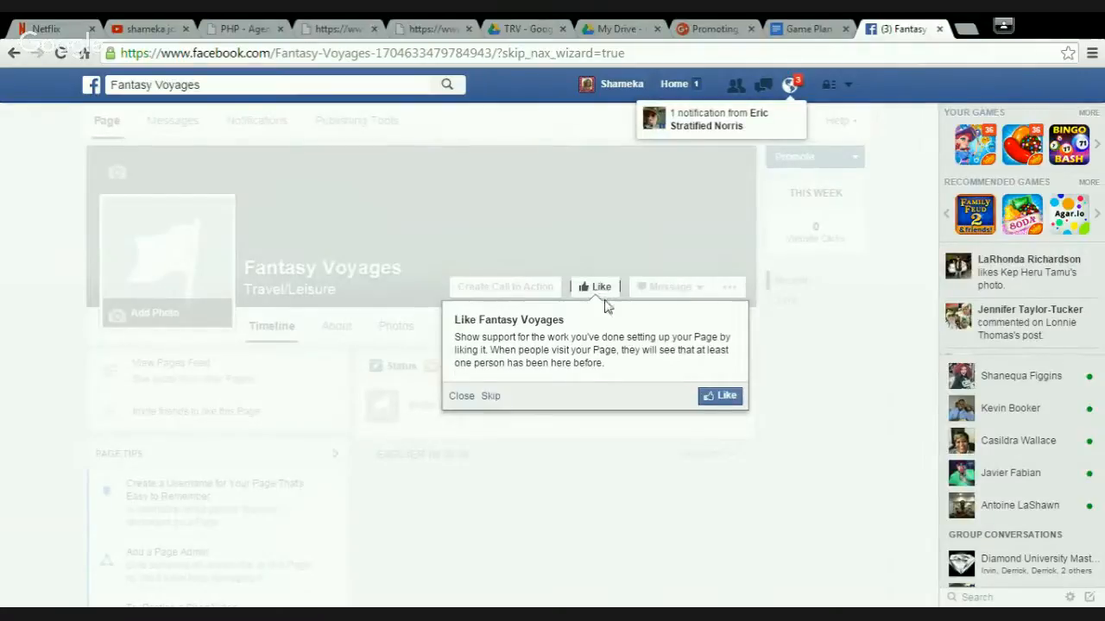
left_click(722, 396)
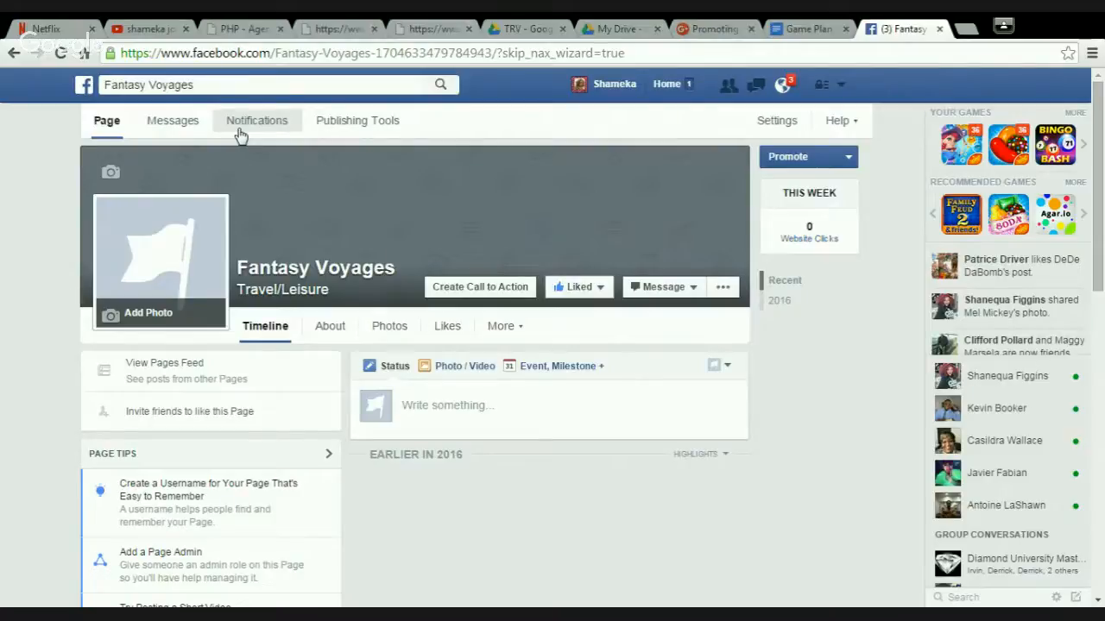
View the page's Publishing Tools and Notifications sections, plus the personal account's notification list.
left_click(354, 136)
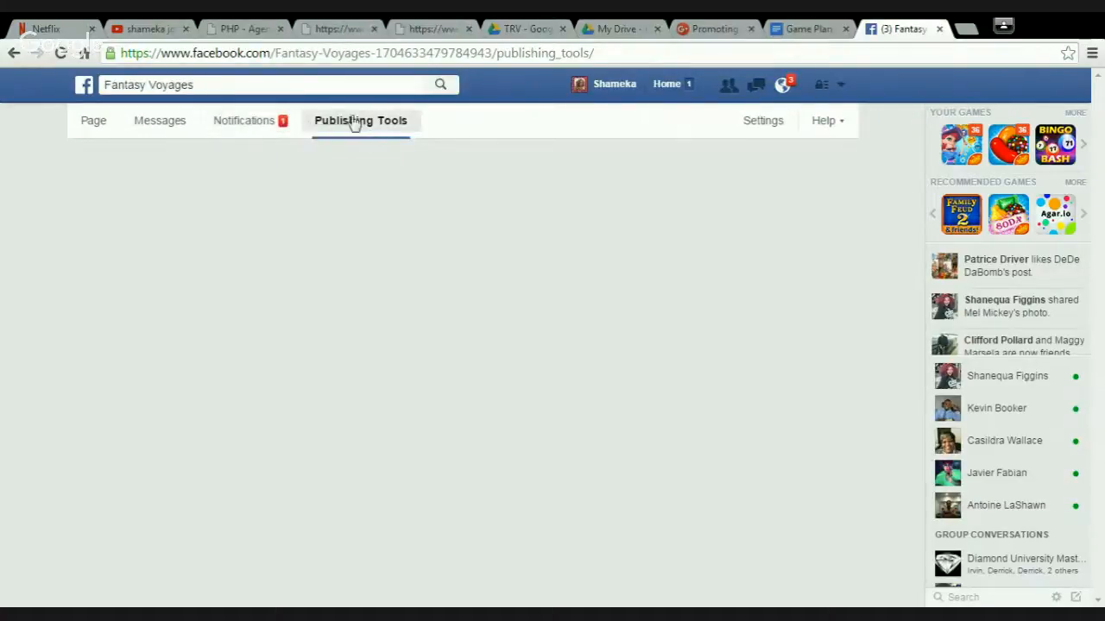
left_click(278, 125)
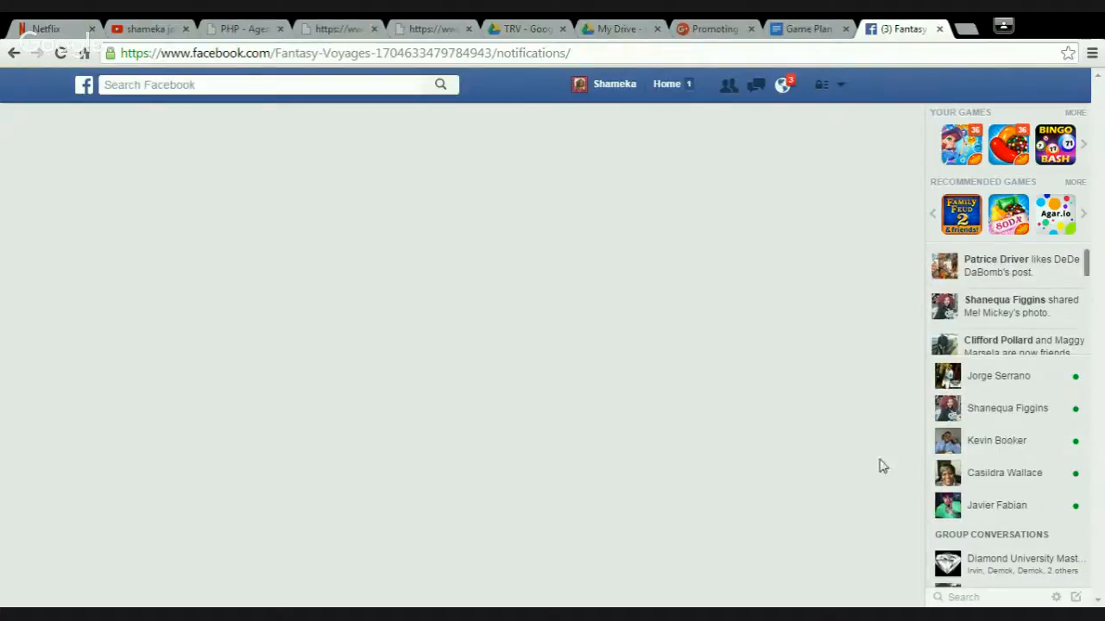
left_click(789, 93)
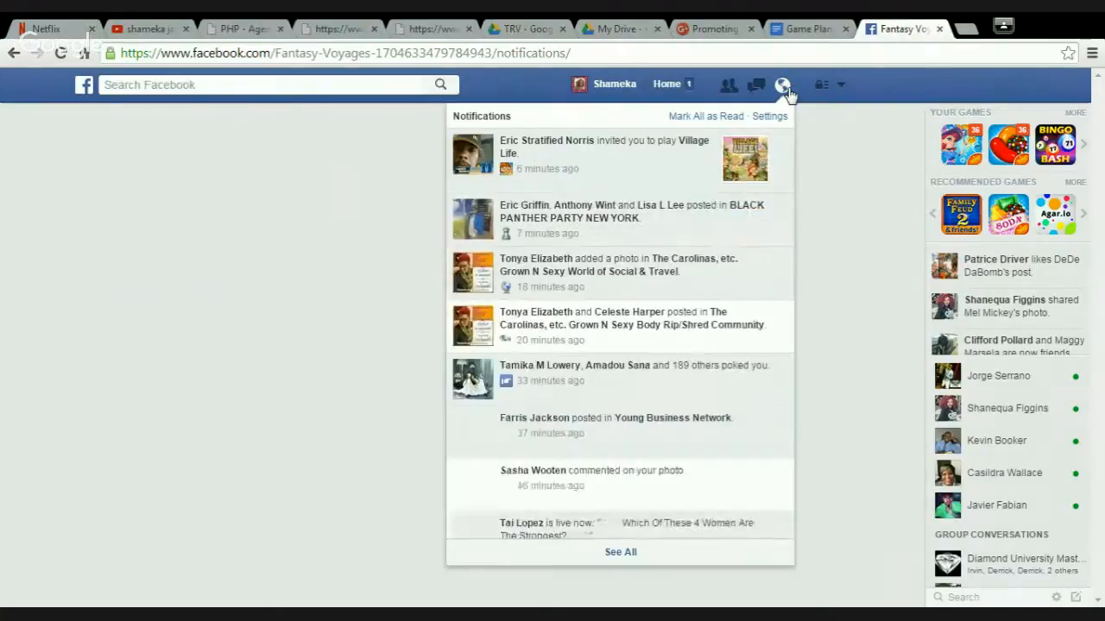
Close the personal notification list and browse the full list of friends who can be invited to like the page.
left_click(224, 316)
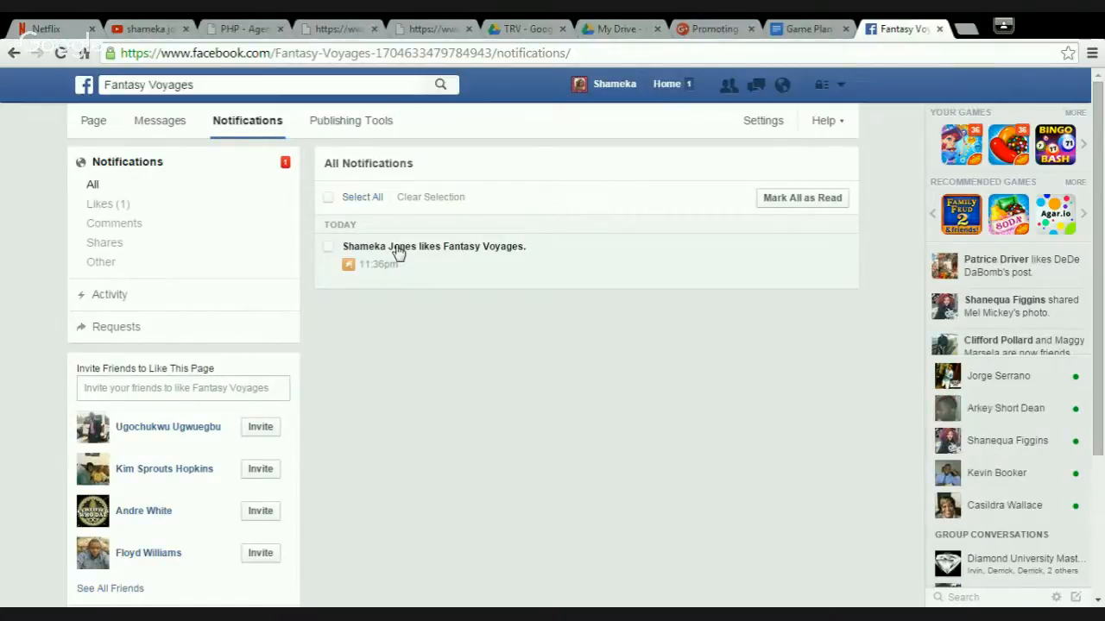
left_click_drag(1102, 197, 1102, 312)
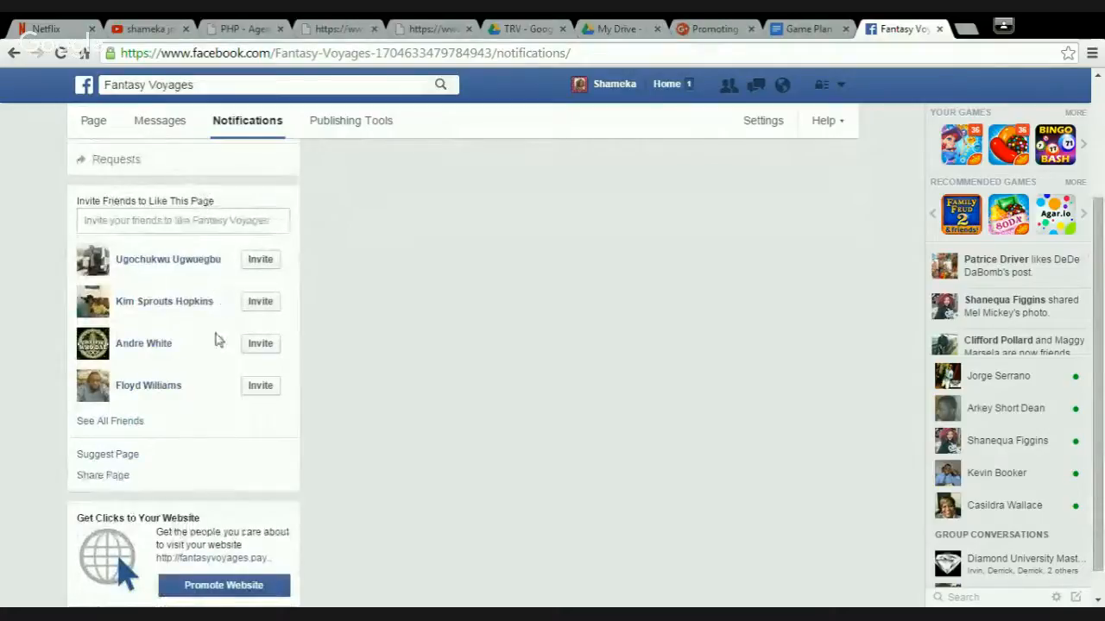
left_click(126, 425)
scroll(258, 285, "down", 4)
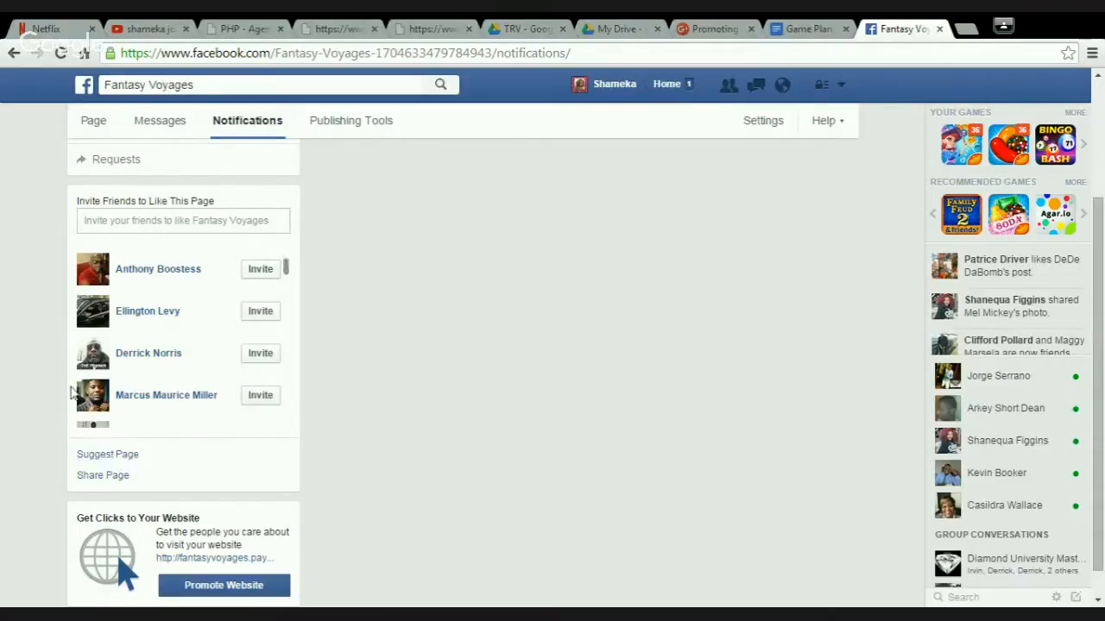
Return to the main view of the Fantasy Voyages page and advance past the Getting Around hint.
left_click(95, 122)
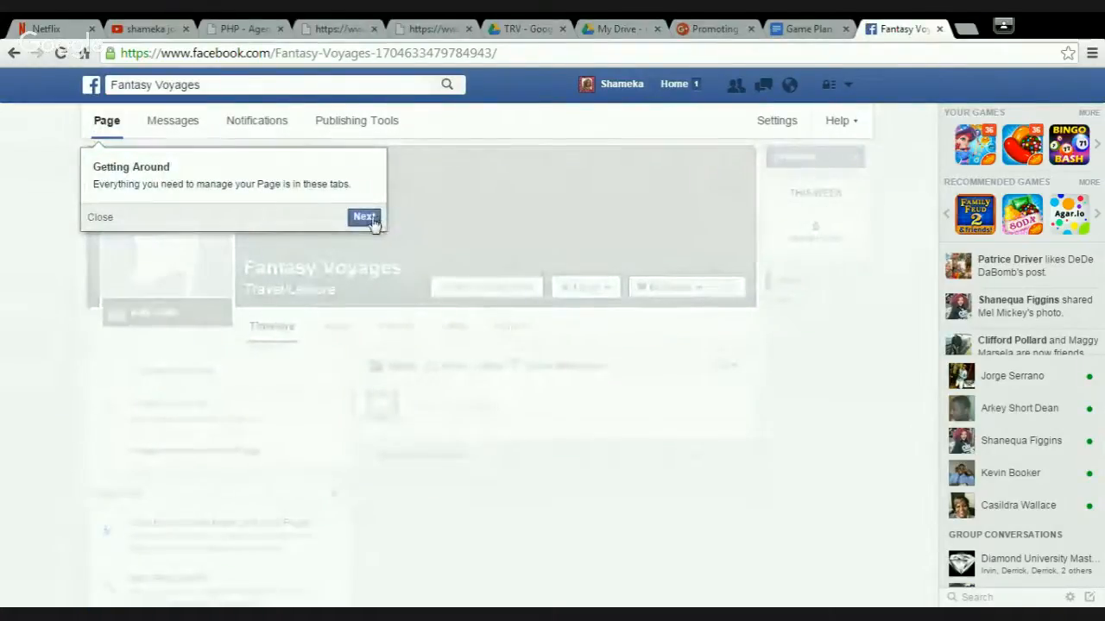
left_click(366, 217)
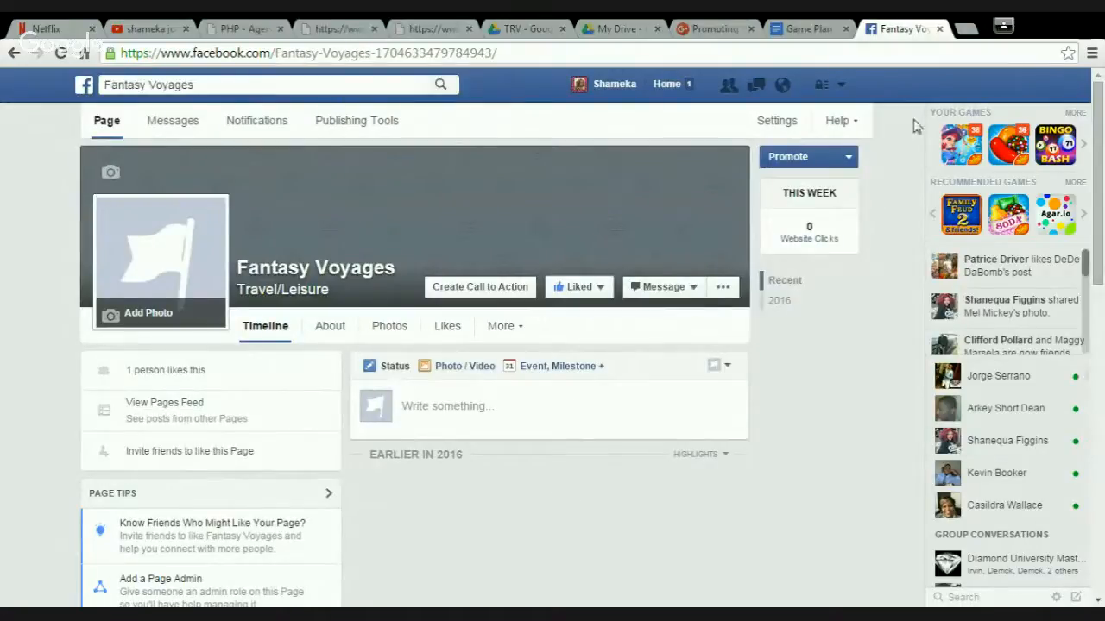
left_click_drag(1101, 129, 1101, 102)
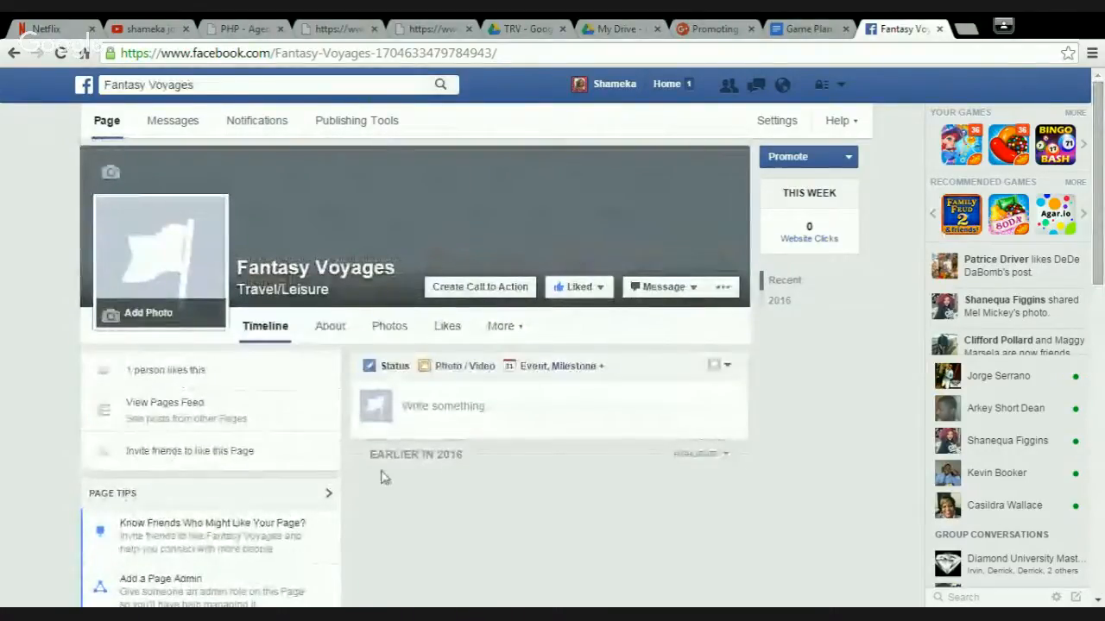
Review the page information fields in the About section of Fantasy Voyages.
left_click(327, 331)
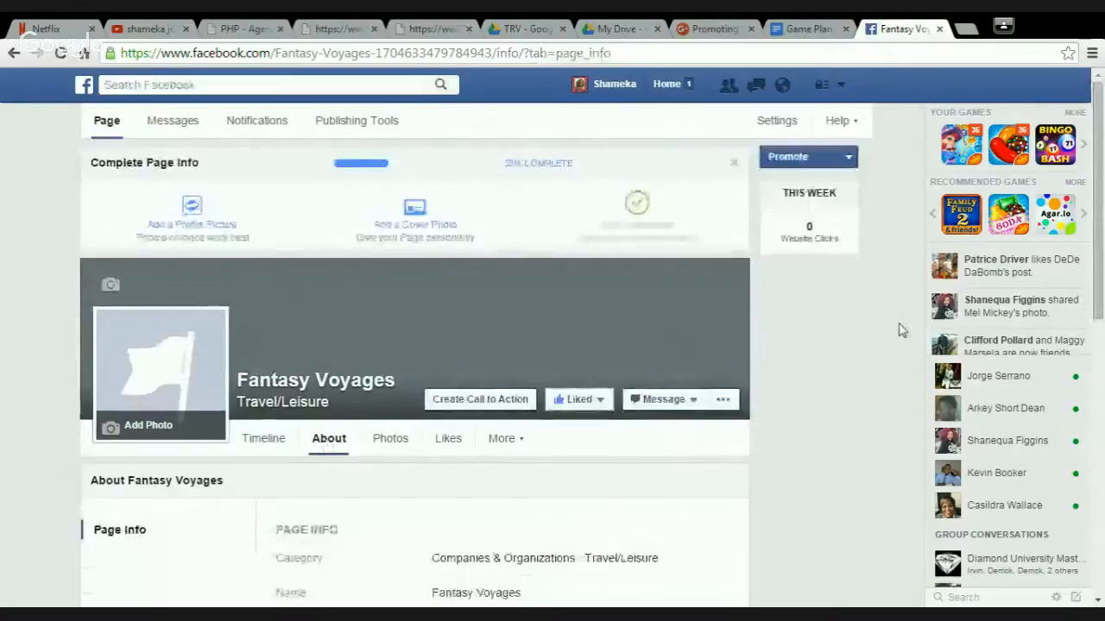
scroll(1103, 246, "down", 2)
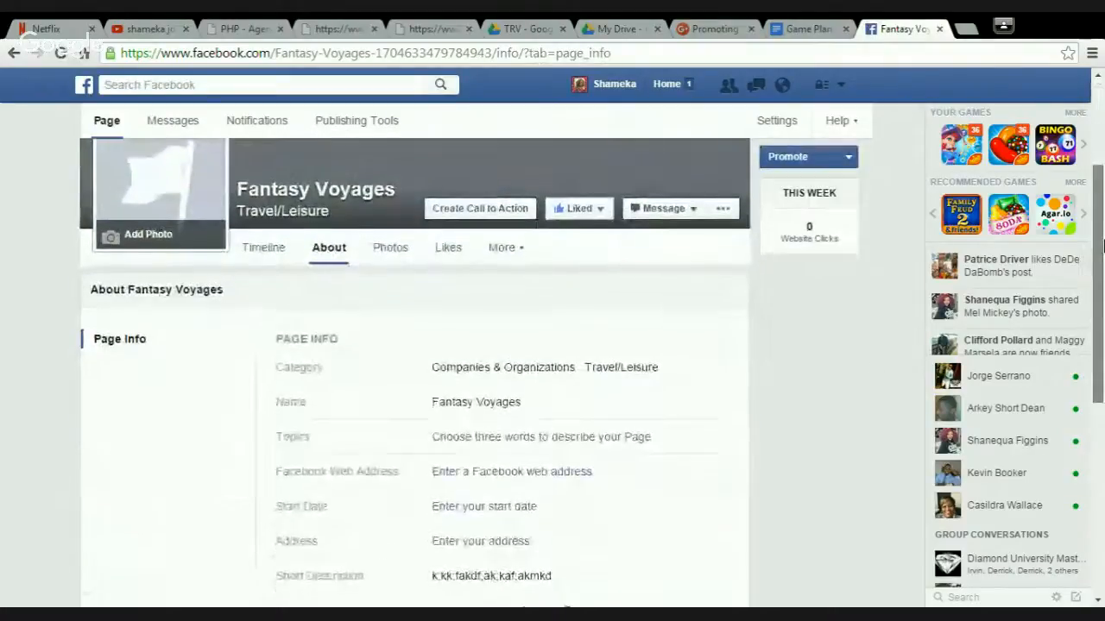
left_click_drag(1102, 246, 1102, 344)
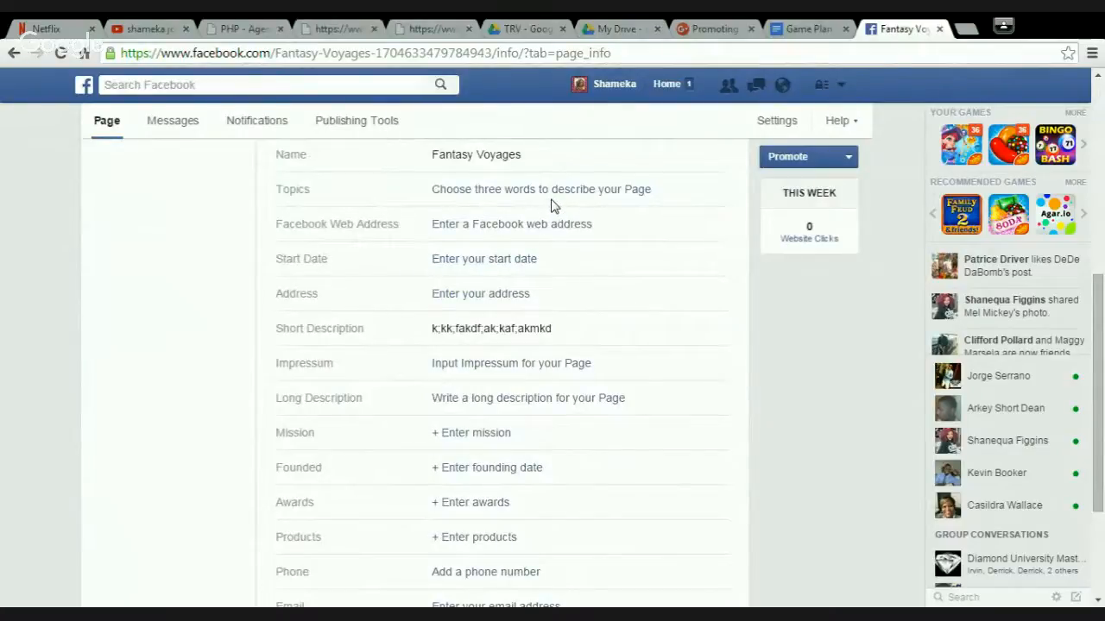
left_click_drag(1099, 417, 1103, 314)
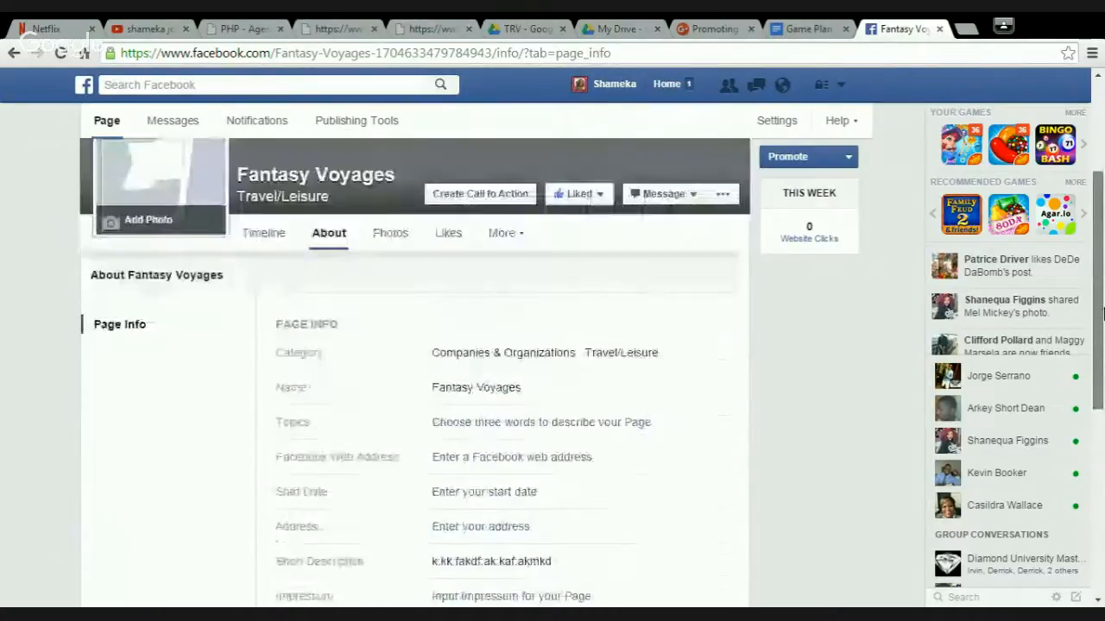
View the page's Photos, Likes and Videos sections in turn.
left_click(389, 233)
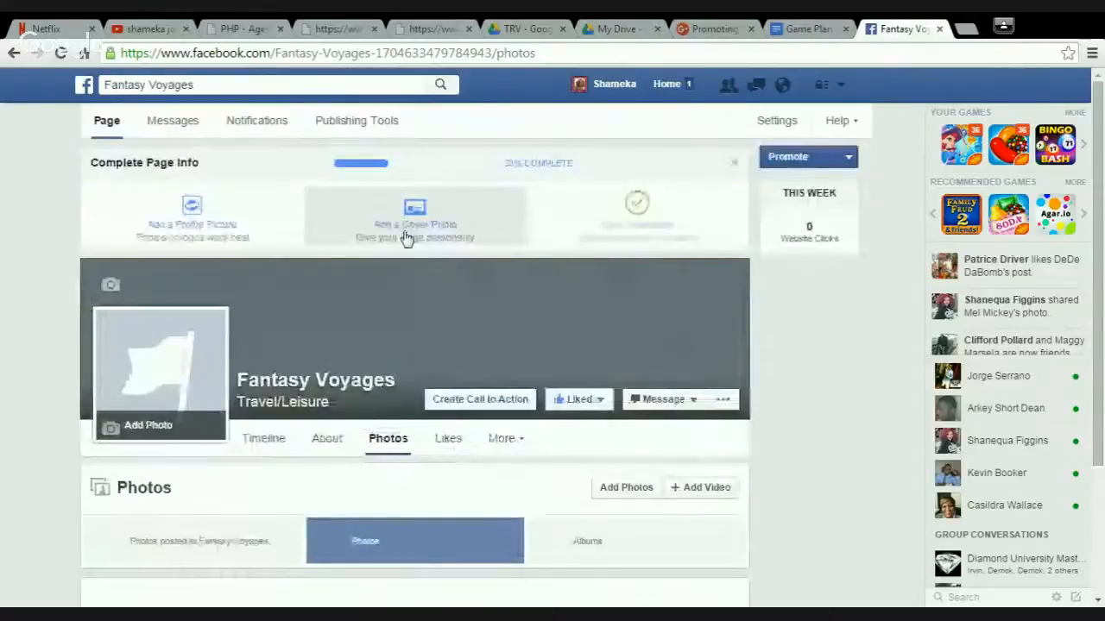
left_click(456, 447)
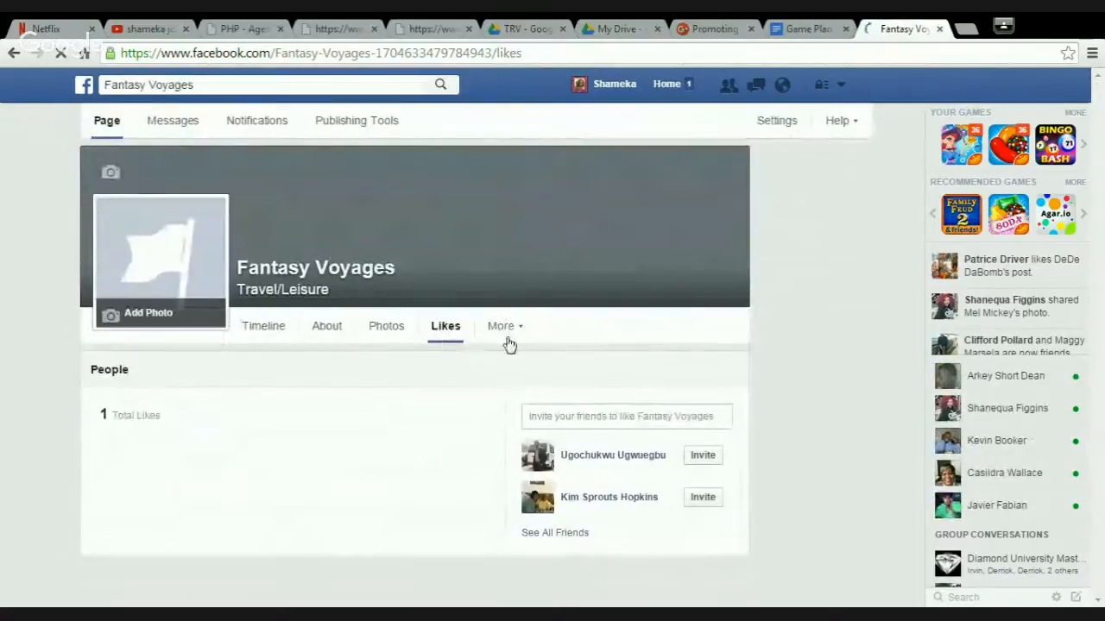
left_click(513, 328)
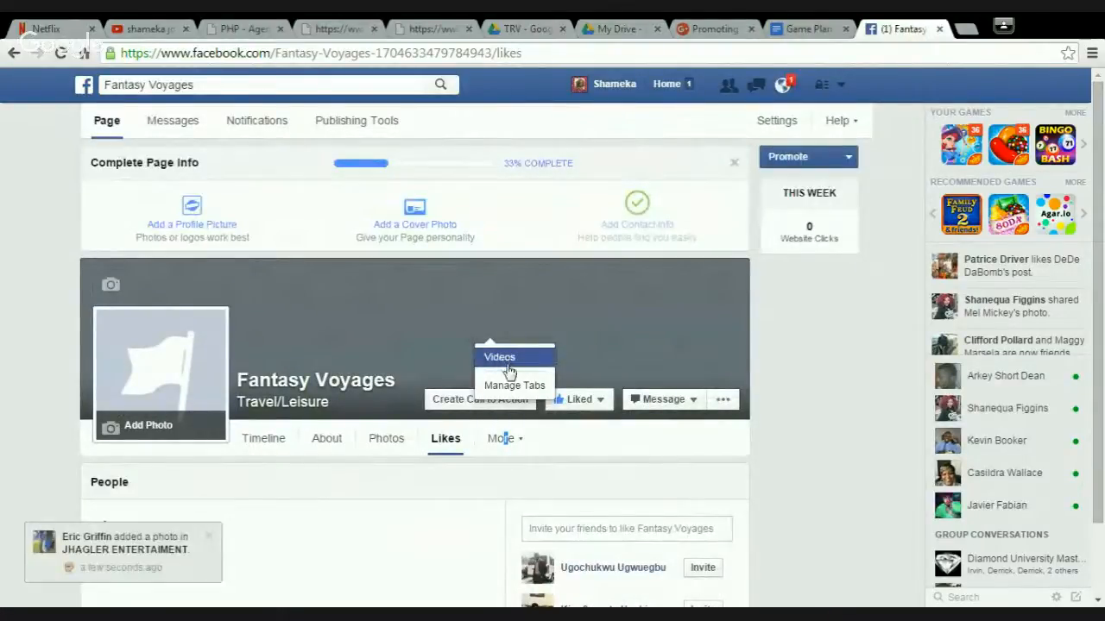
left_click(508, 361)
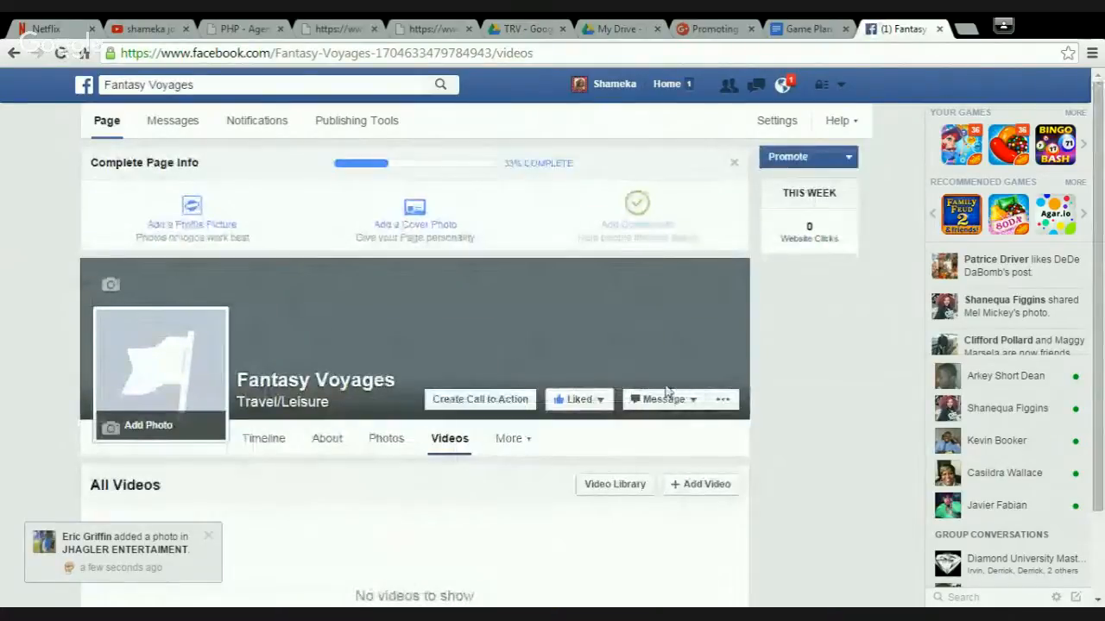
scroll(1102, 227, "down", 2)
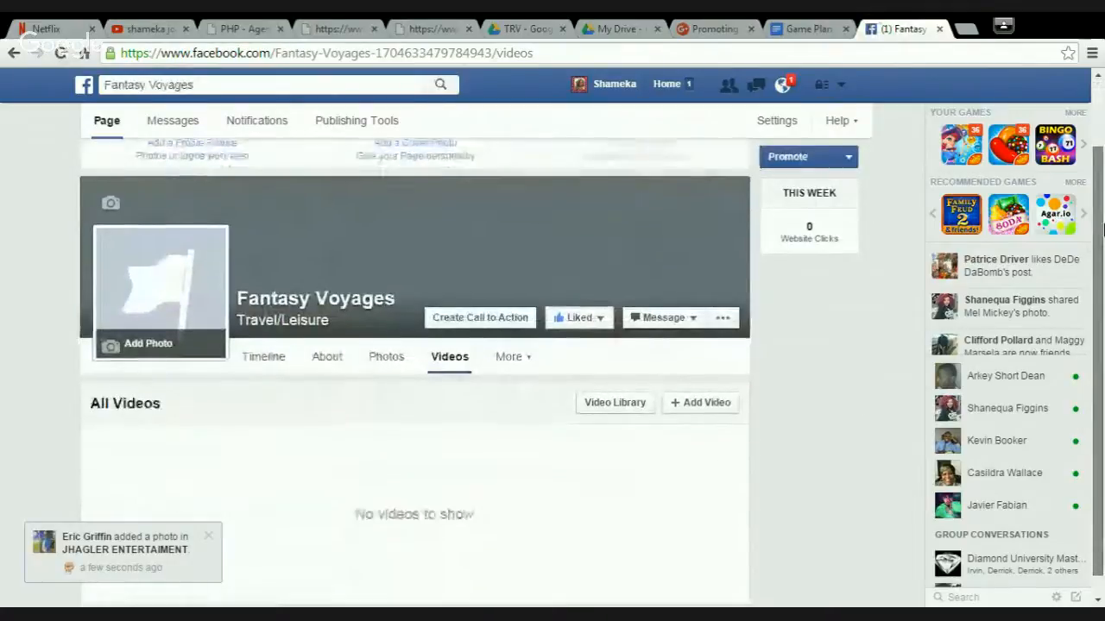
left_click_drag(1102, 227, 1102, 244)
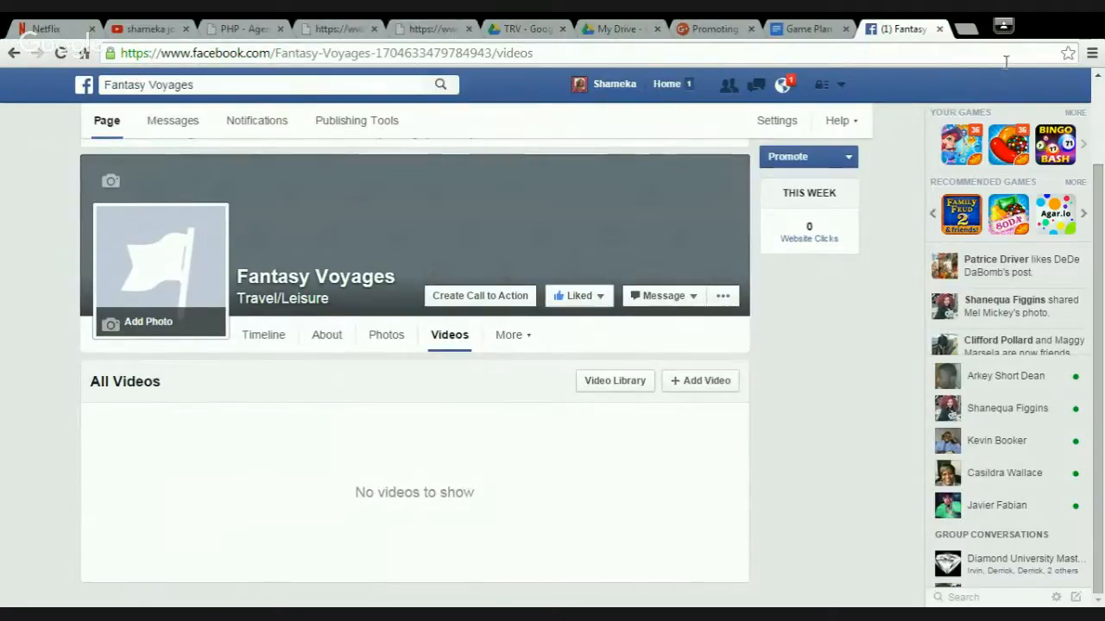
Start a call-to-action button for the page and choose Watch Video as its type.
left_click(499, 296)
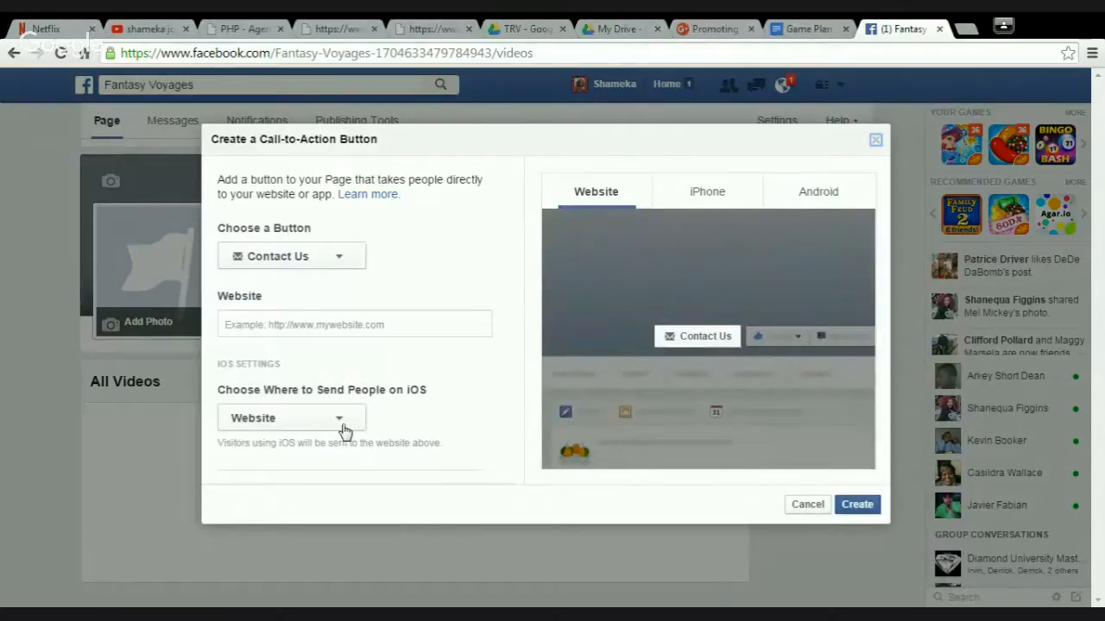
left_click(339, 267)
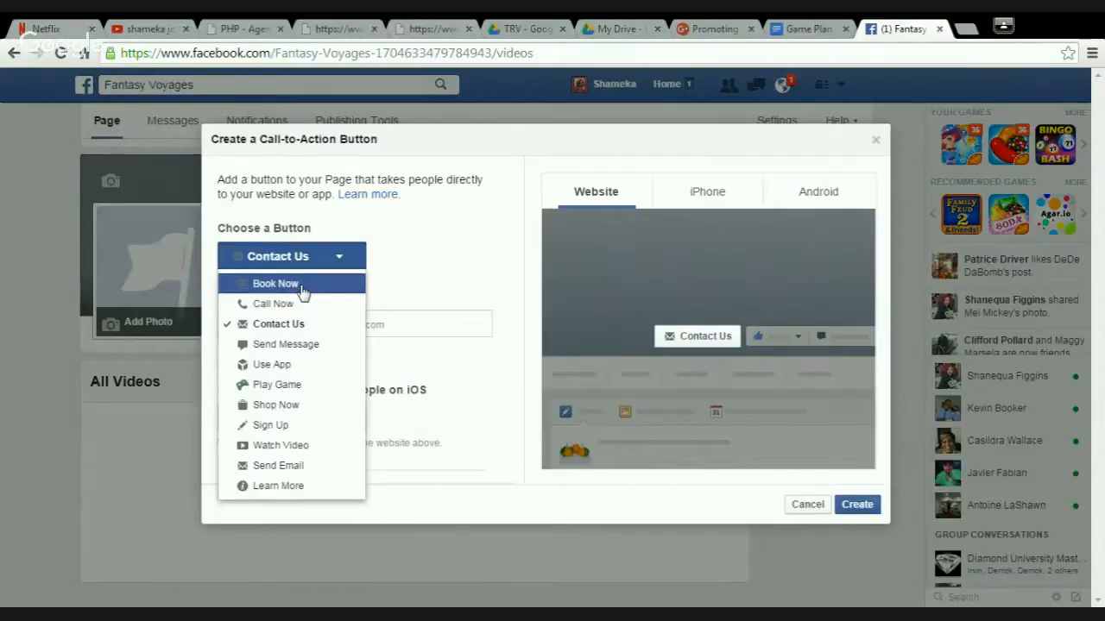
left_click(292, 447)
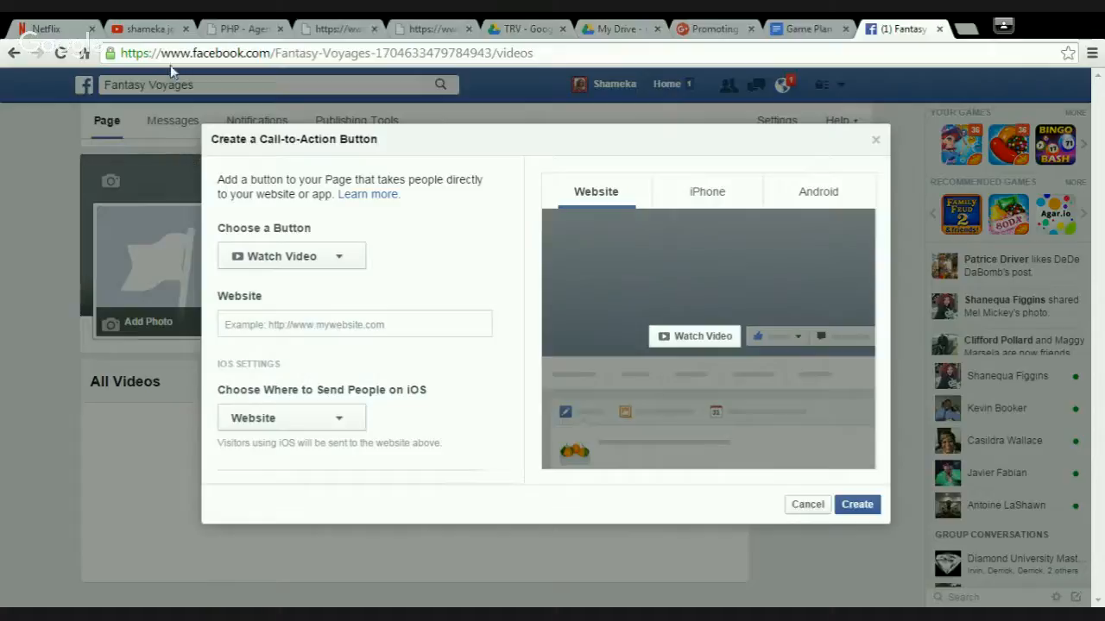
Switch to the YouTube search results, open the video "Can I get to know you? Let's Keep in Touch" and pause it.
left_click(148, 30)
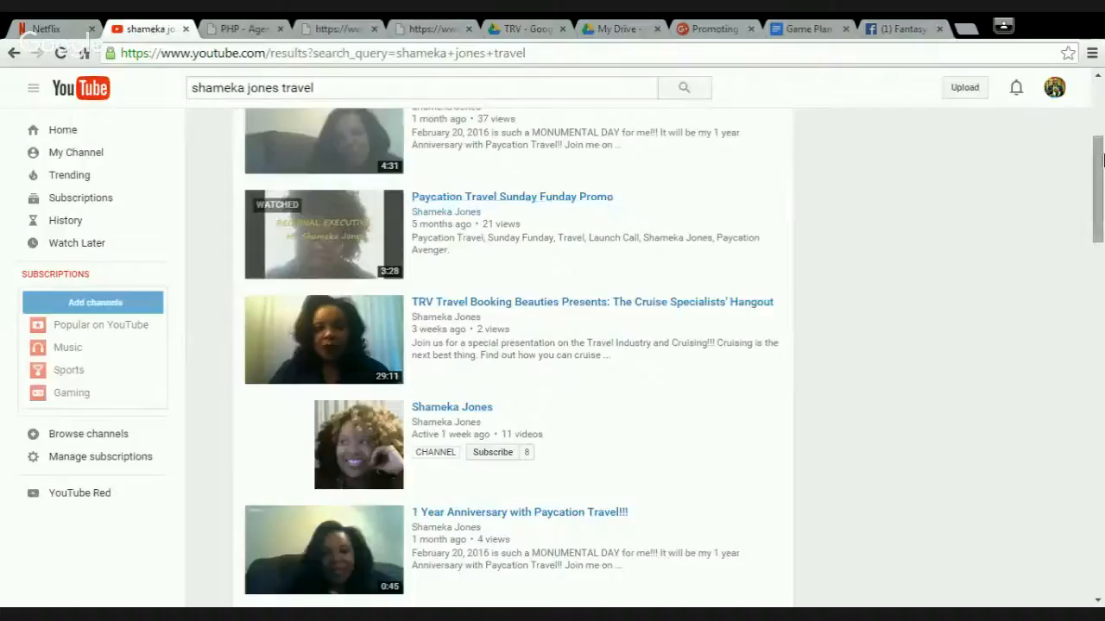
left_click_drag(1102, 157, 1102, 331)
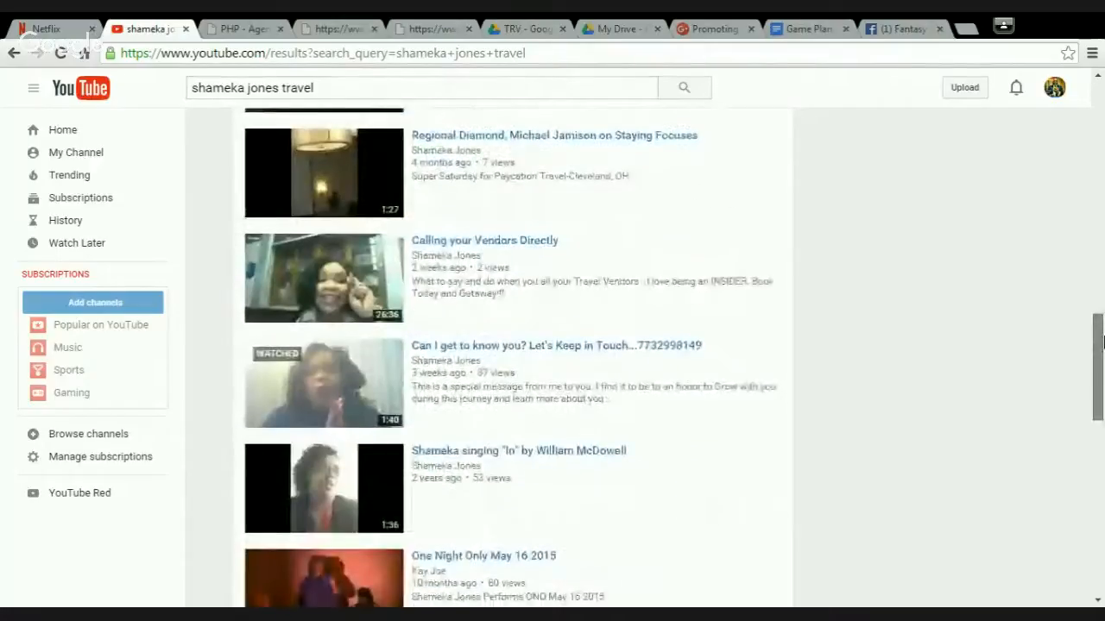
left_click(773, 354)
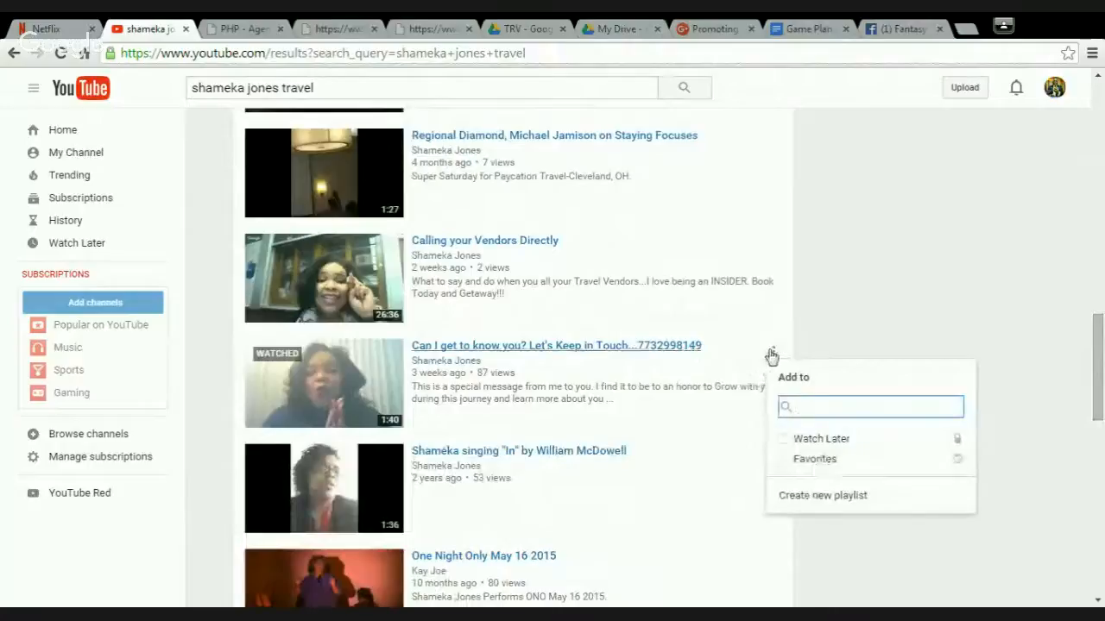
left_click(773, 354)
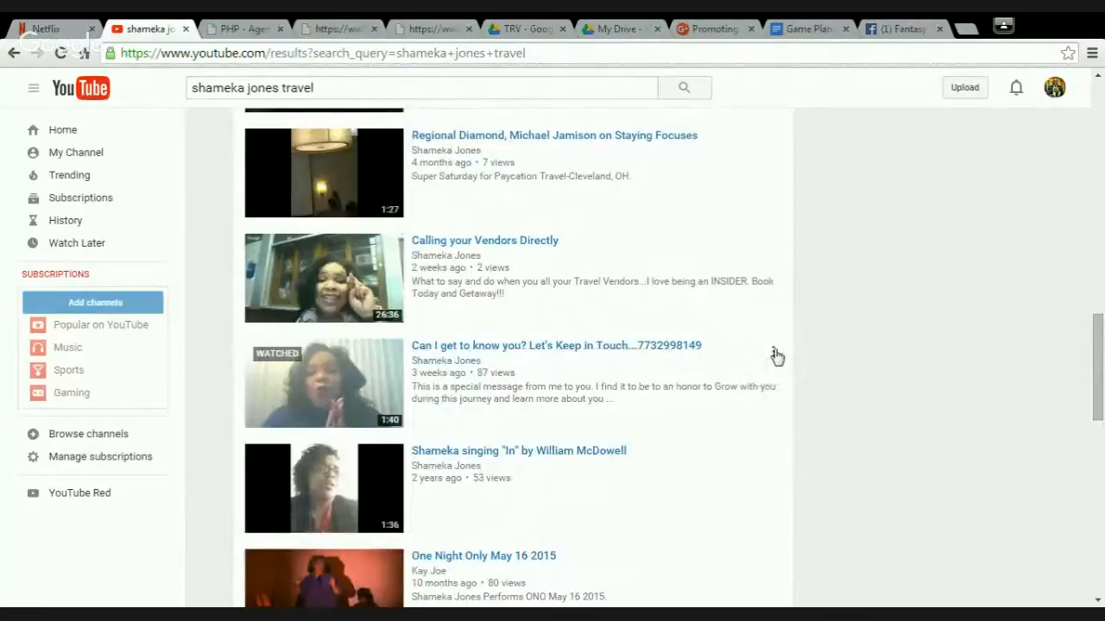
left_click(428, 346)
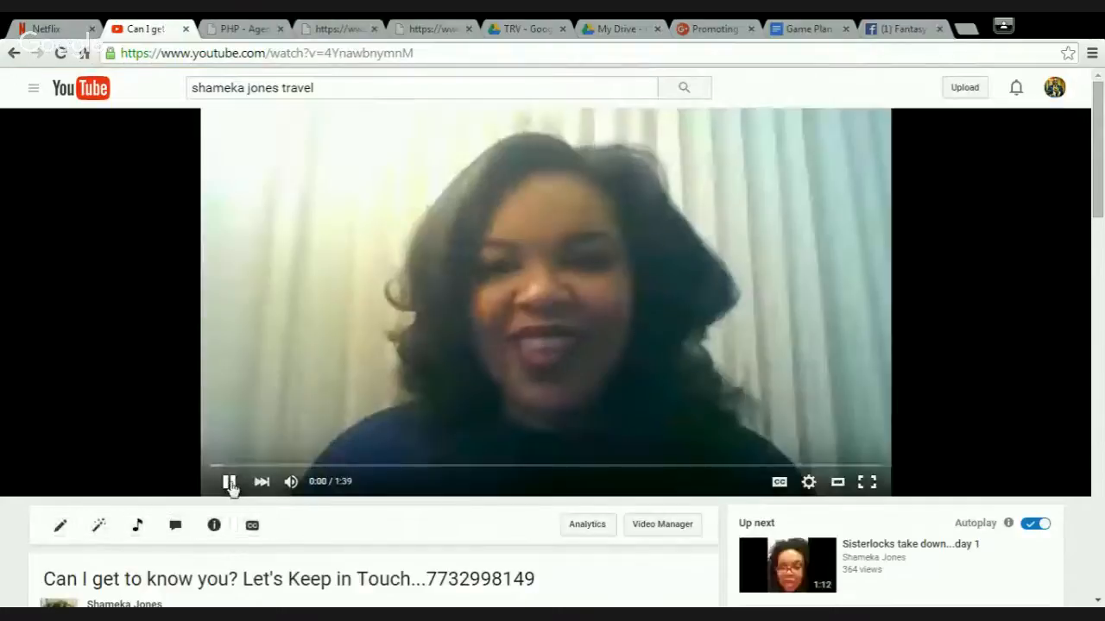
left_click(229, 483)
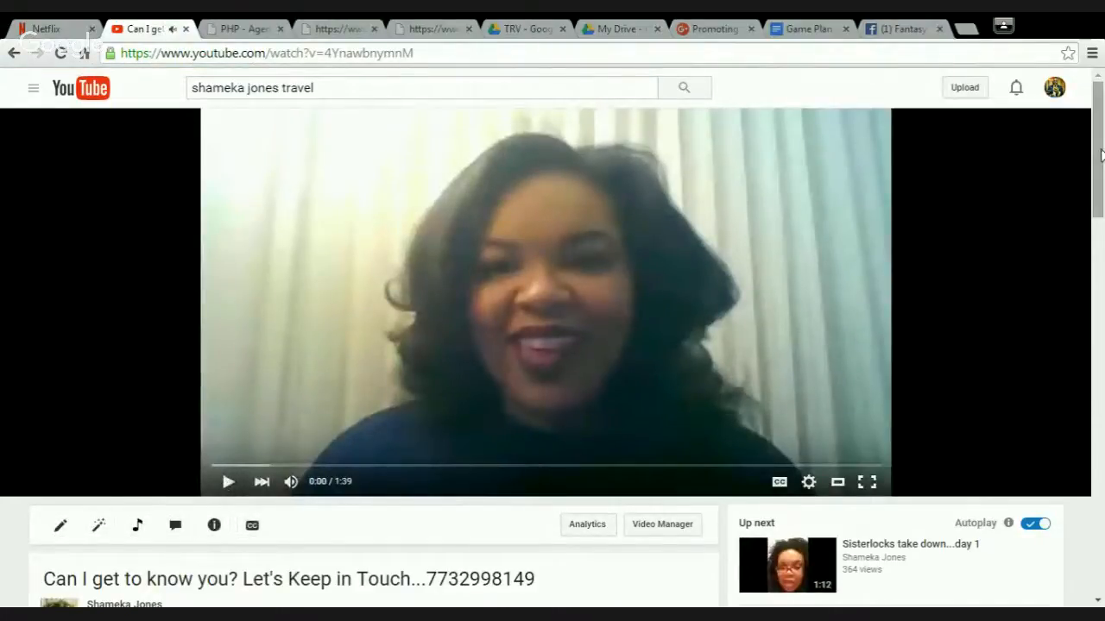
Show the sharing options for the paused YouTube video and copy its short link.
scroll(1100, 154, "down", 5)
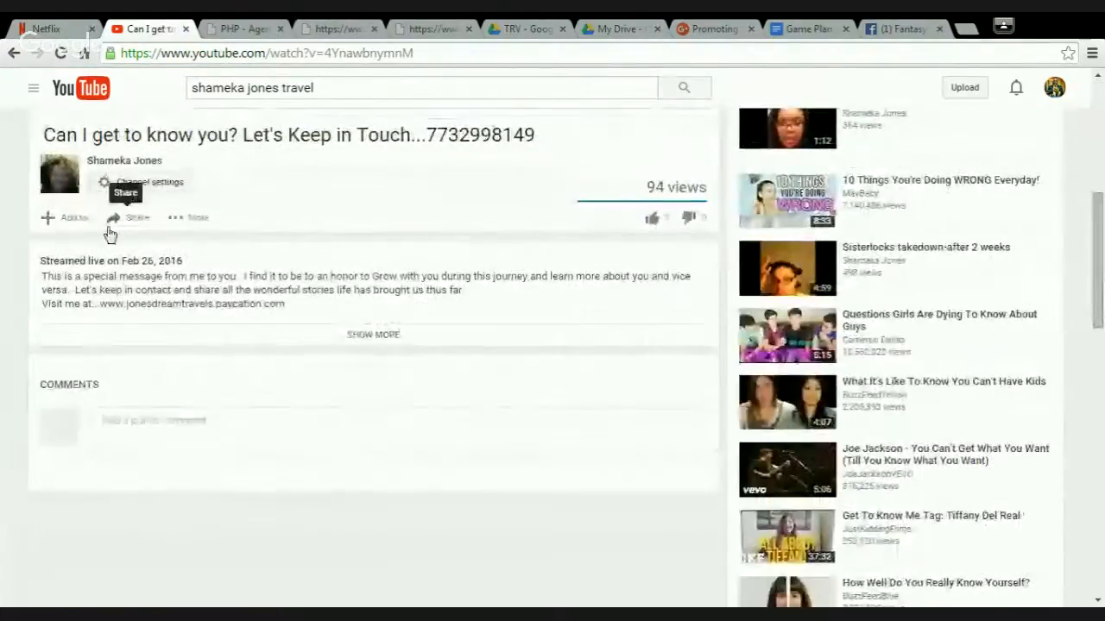
left_click(119, 221)
key("ctrl+c")
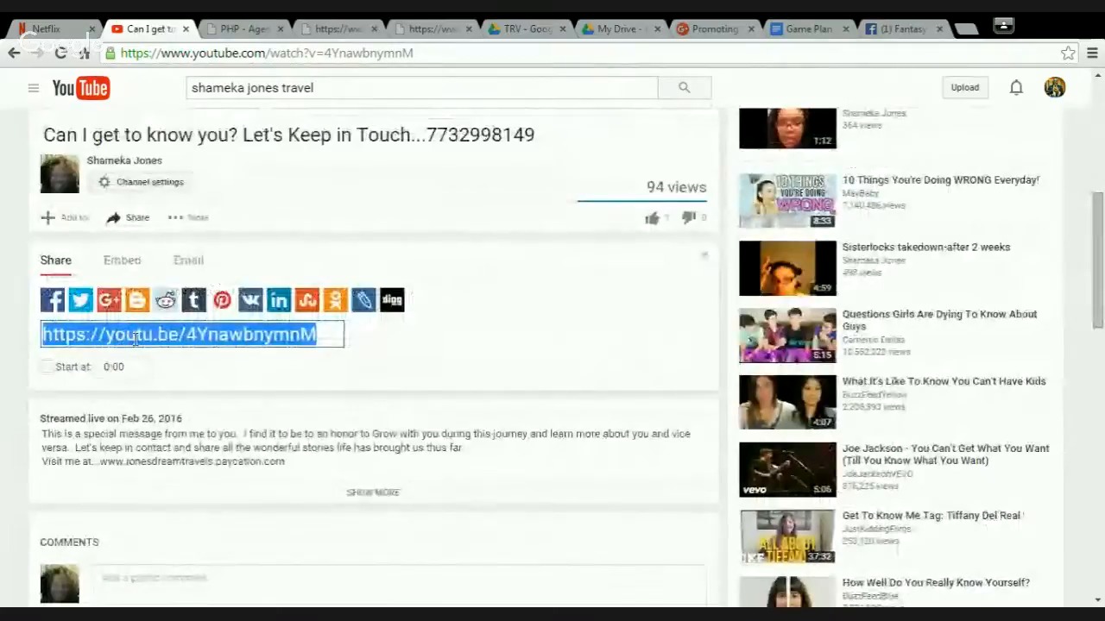
left_click(904, 29)
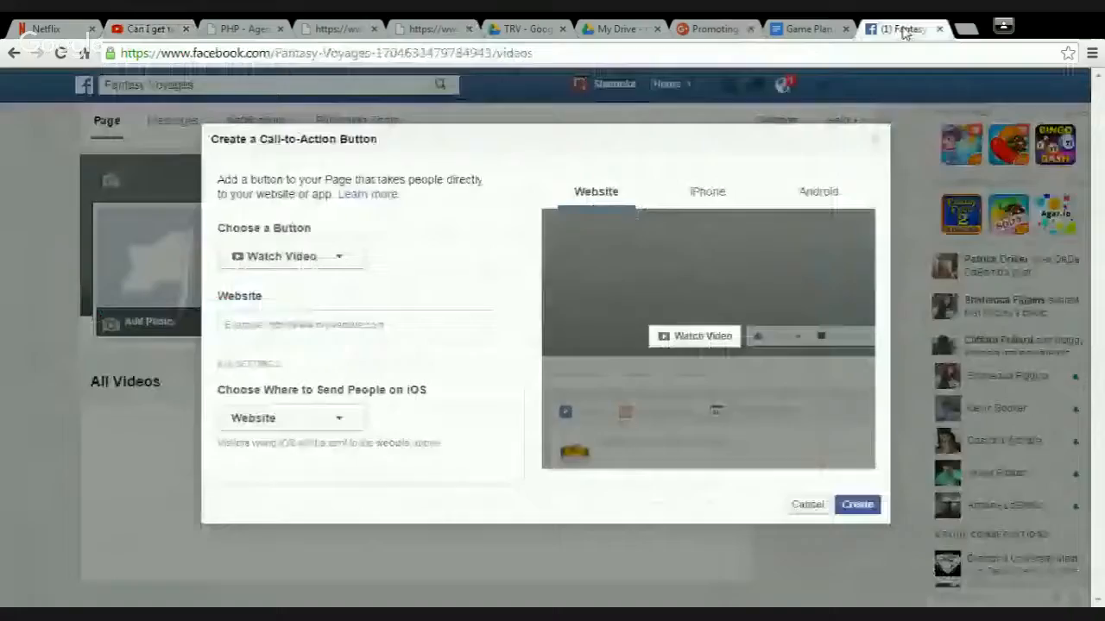
left_click(404, 324)
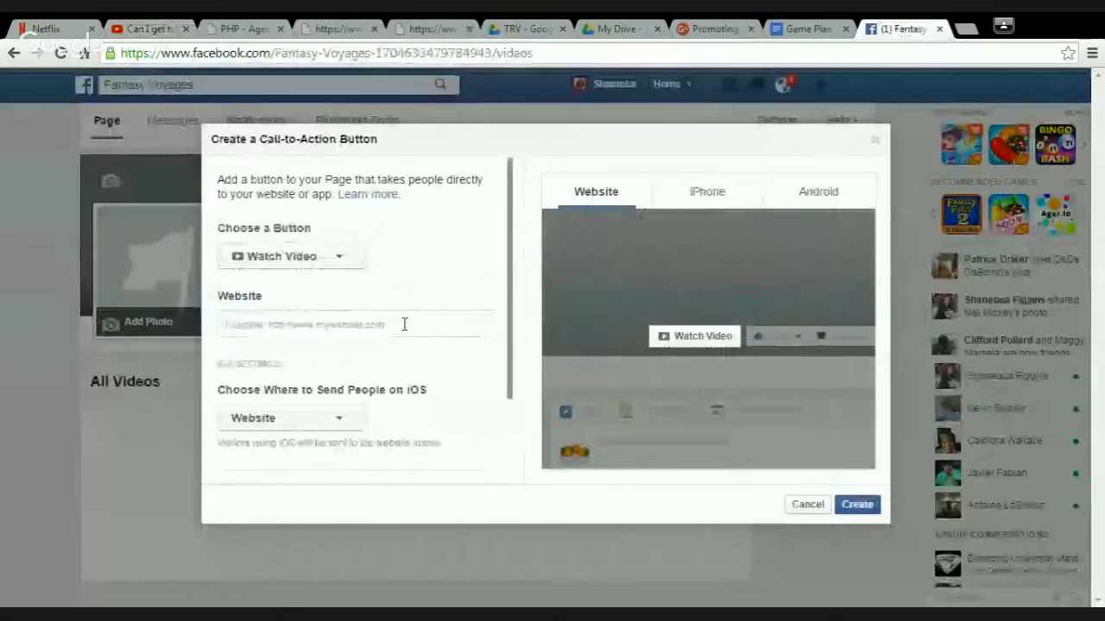
key("ctrl+v")
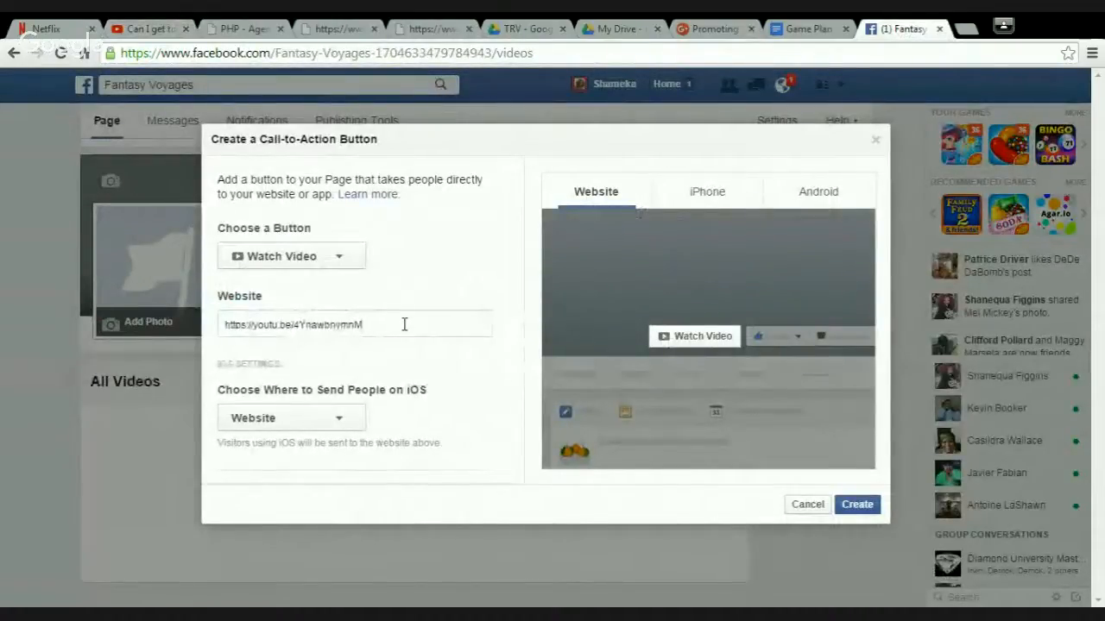
left_click(868, 506)
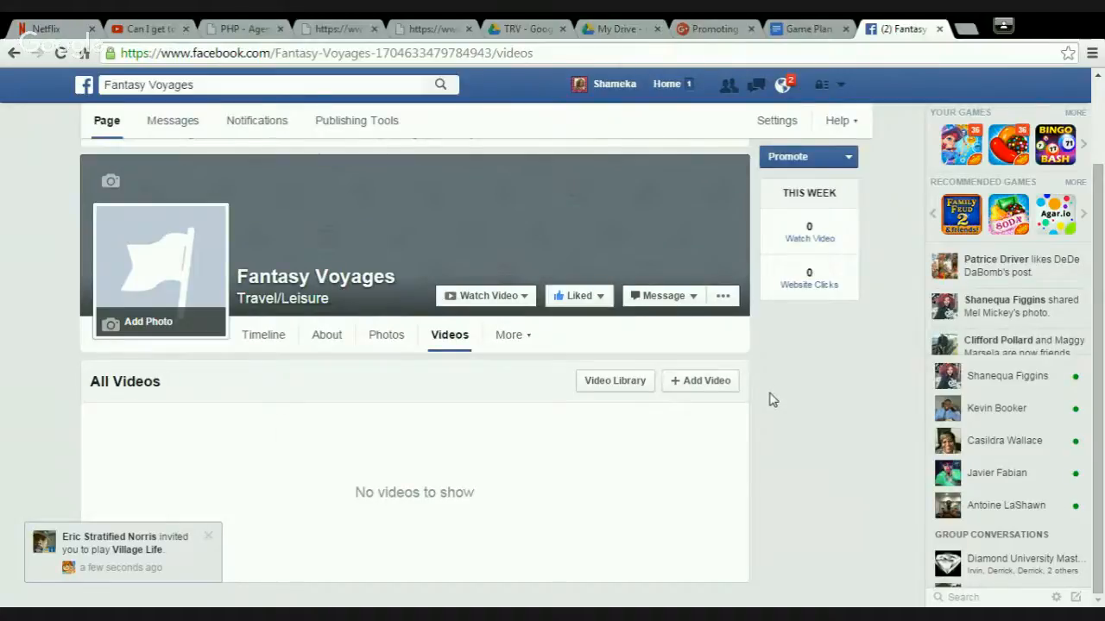
left_click(281, 346)
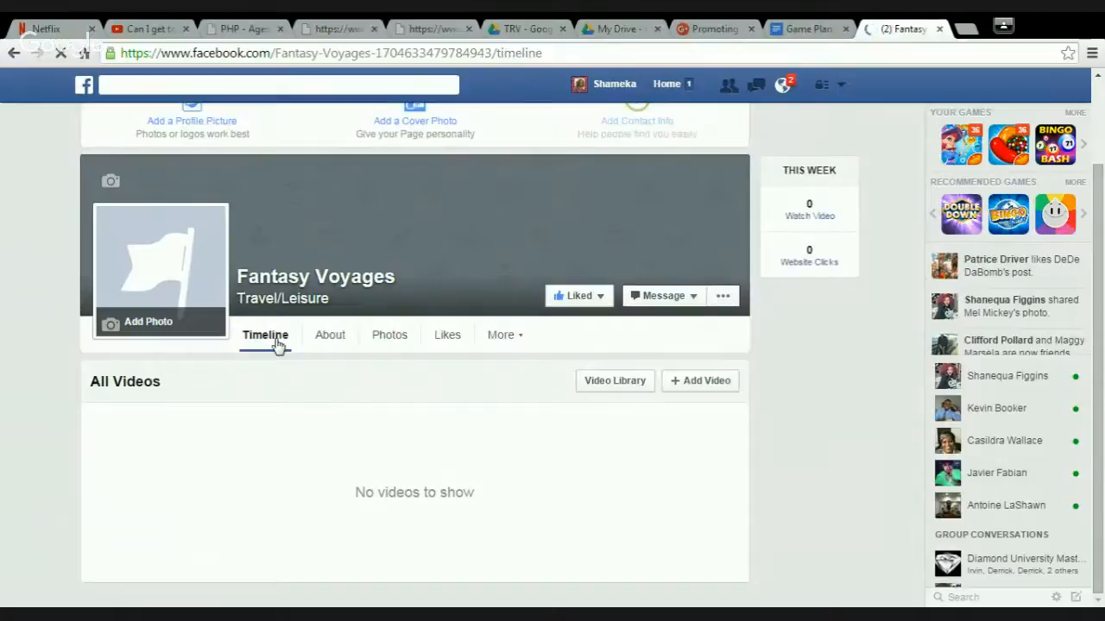